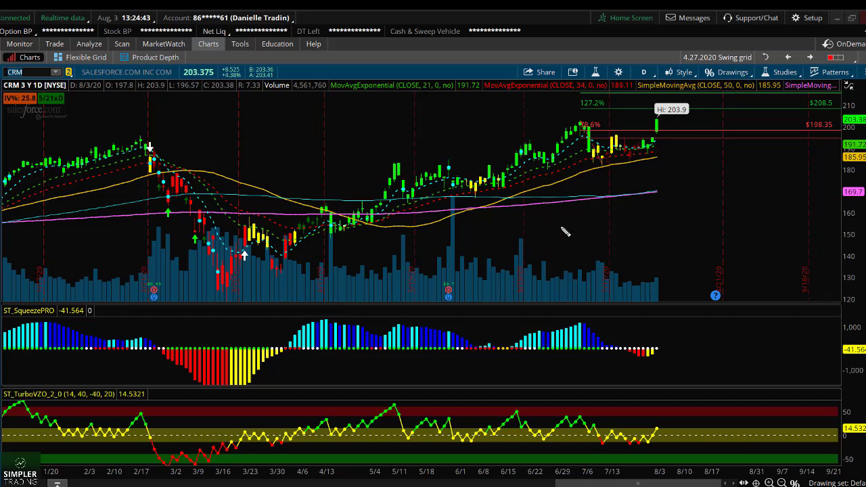
# - Handwrite a circled 1 followed by the heading COST in the empty area below the recent CRM price action
pyautogui.moveTo(573, 260)
pyautogui.mouseDown()
pyautogui.moveTo(583, 226)
pyautogui.moveTo(541, 242)
pyautogui.mouseUp()
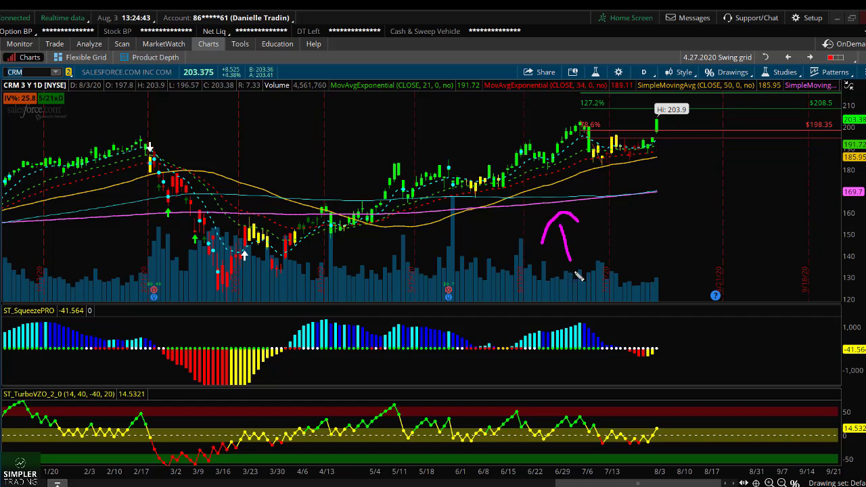
pyautogui.moveTo(578, 277)
pyautogui.mouseDown()
pyautogui.moveTo(595, 245)
pyautogui.moveTo(571, 213)
pyautogui.mouseUp()
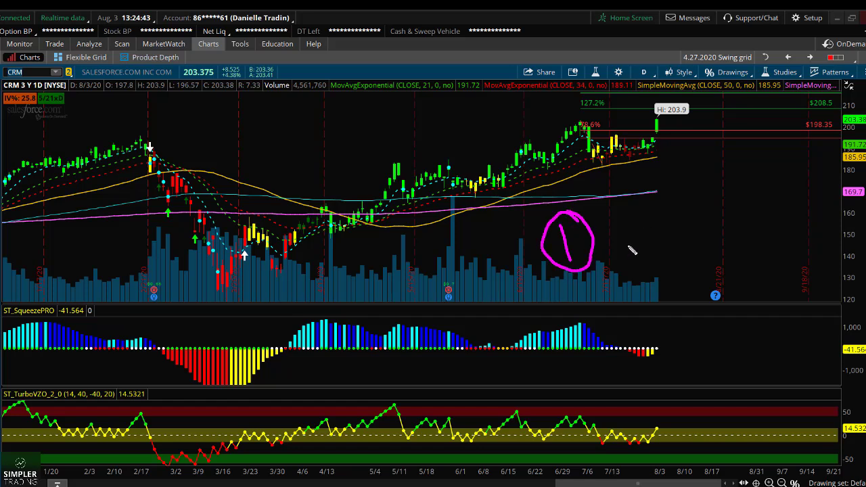
pyautogui.moveTo(632, 247)
pyautogui.mouseDown()
pyautogui.moveTo(639, 213)
pyautogui.moveTo(659, 203)
pyautogui.moveTo(686, 202)
pyautogui.moveTo(707, 220)
pyautogui.moveTo(691, 235)
pyautogui.mouseUp()
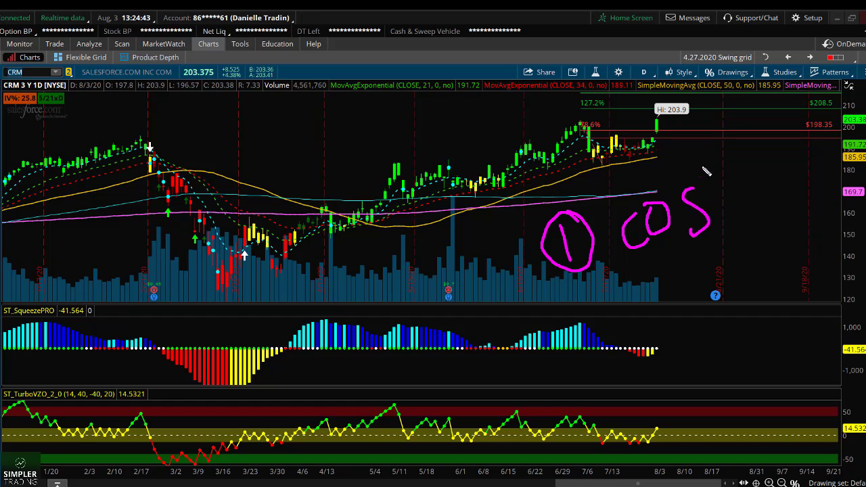
pyautogui.moveTo(695, 160); pyautogui.dragTo(737, 218)
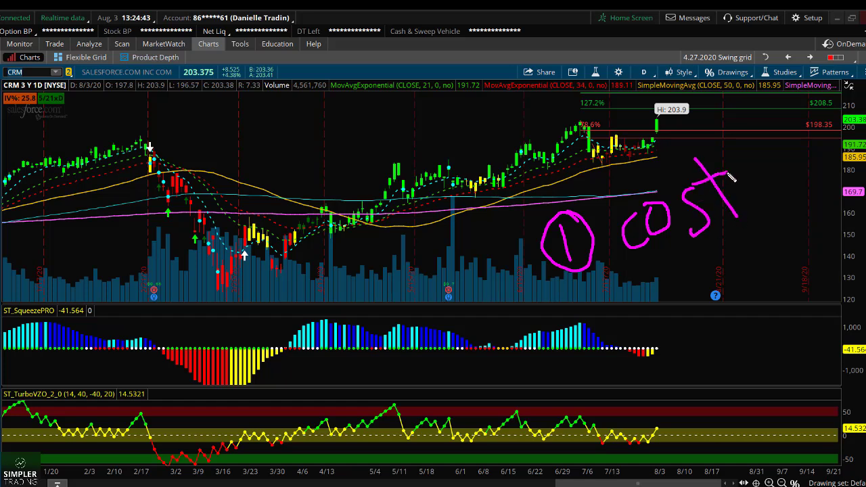
pyautogui.moveTo(728, 172); pyautogui.dragTo(697, 194)
# - Underline the July price base along the 50-day moving average and write 1/2 and 1/4 beneath COST
pyautogui.moveTo(601, 162)
pyautogui.mouseDown()
pyautogui.moveTo(657, 160)
pyautogui.moveTo(626, 164)
pyautogui.moveTo(649, 171)
pyautogui.mouseUp()
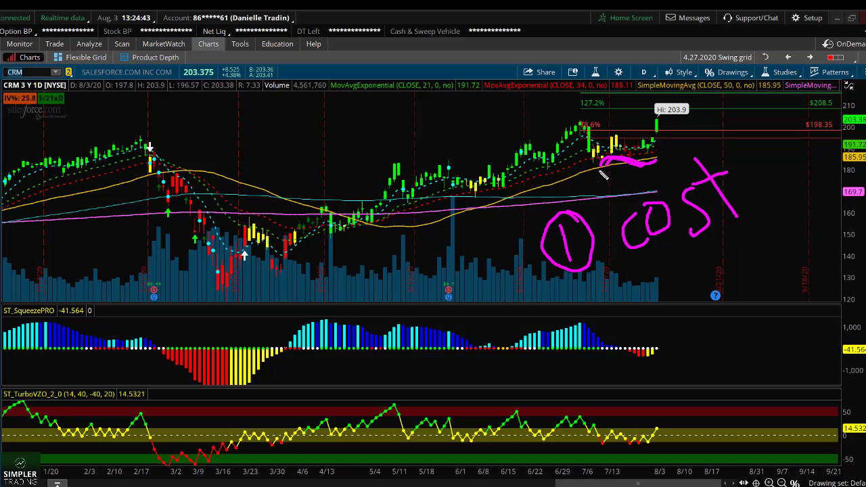
pyautogui.moveTo(603, 174); pyautogui.dragTo(670, 162)
pyautogui.moveTo(739, 240)
pyautogui.mouseDown()
pyautogui.moveTo(743, 261)
pyautogui.moveTo(776, 256)
pyautogui.mouseUp()
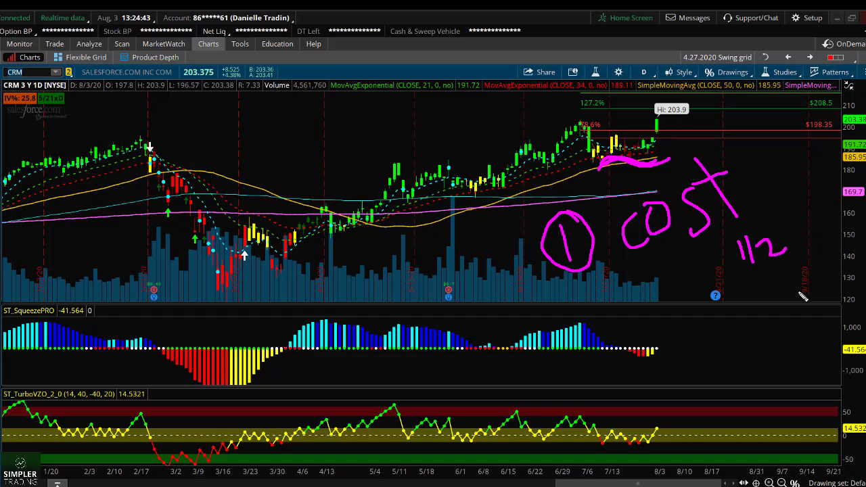
pyautogui.moveTo(767, 277)
pyautogui.mouseDown()
pyautogui.moveTo(765, 301)
pyautogui.moveTo(787, 318)
pyautogui.moveTo(820, 311)
pyautogui.mouseUp()
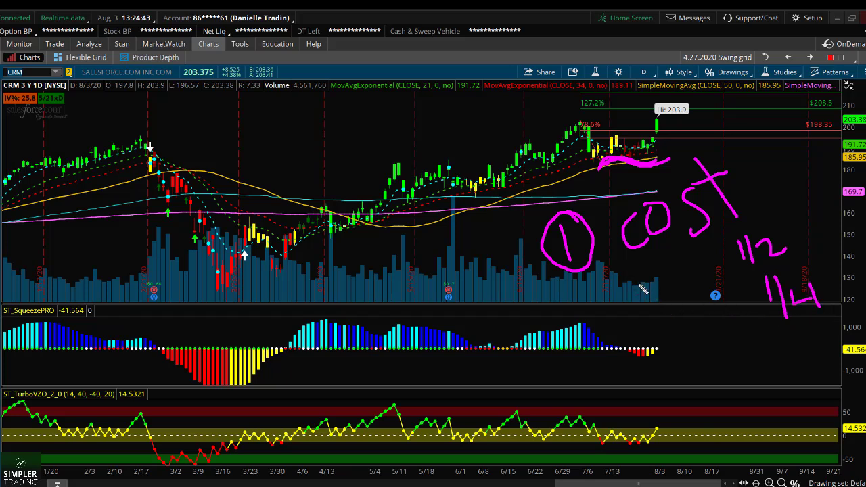
# - Handwrite a circled 2 followed by the heading R:R over the SqueezePRO study
pyautogui.moveTo(581, 325)
pyautogui.mouseDown()
pyautogui.moveTo(597, 309)
pyautogui.moveTo(574, 317)
pyautogui.moveTo(583, 357)
pyautogui.moveTo(625, 335)
pyautogui.moveTo(619, 312)
pyautogui.mouseUp()
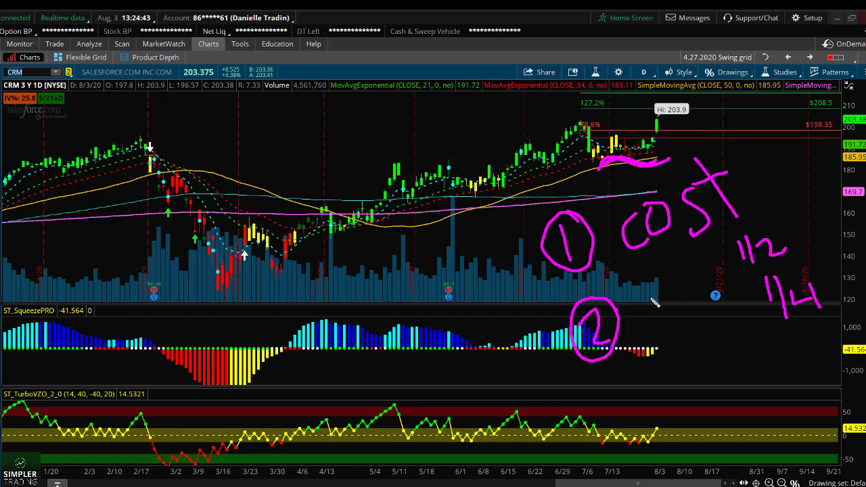
pyautogui.moveTo(651, 307); pyautogui.dragTo(650, 353)
pyautogui.moveTo(651, 308); pyautogui.dragTo(677, 343)
pyautogui.moveTo(688, 313)
pyautogui.mouseDown()
pyautogui.moveTo(695, 341)
pyautogui.moveTo(711, 318)
pyautogui.moveTo(698, 327)
pyautogui.moveTo(716, 334)
pyautogui.moveTo(689, 327)
pyautogui.mouseUp()
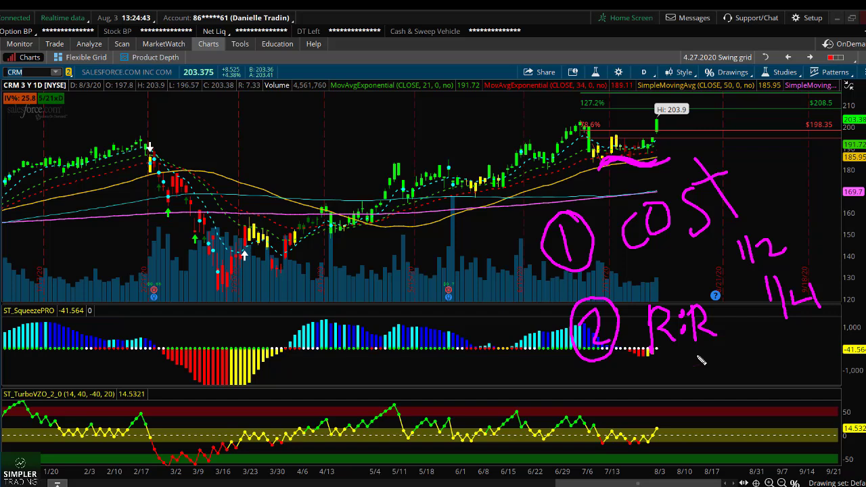
pyautogui.moveTo(666, 380)
pyautogui.mouseDown()
pyautogui.moveTo(685, 367)
pyautogui.moveTo(678, 404)
pyautogui.mouseUp()
pyautogui.moveTo(706, 368); pyautogui.dragTo(732, 391)
pyautogui.click(710, 384)
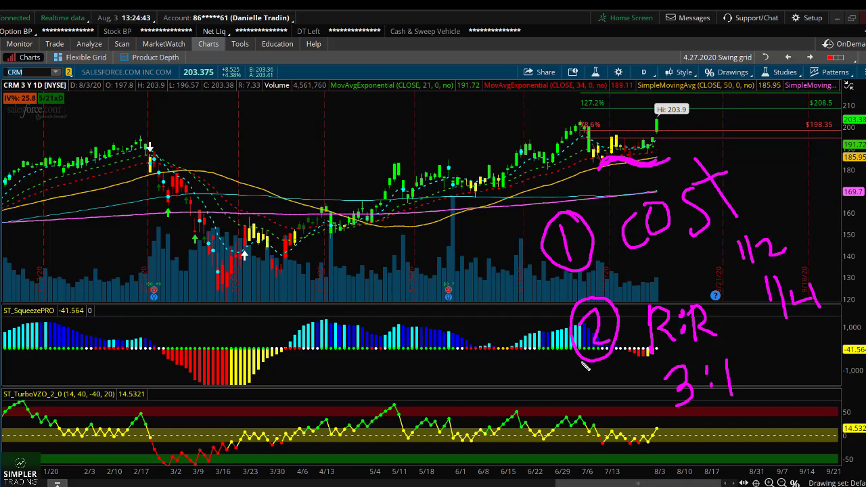
pyautogui.moveTo(677, 392); pyautogui.dragTo(659, 398)
# - Write the ratios 1:3, 1:5 and 1:10 below R:R and add check marks beside the handwritten notes
pyautogui.moveTo(747, 370)
pyautogui.mouseDown()
pyautogui.moveTo(680, 373)
pyautogui.moveTo(731, 397)
pyautogui.moveTo(714, 444)
pyautogui.mouseUp()
pyautogui.click(722, 419)
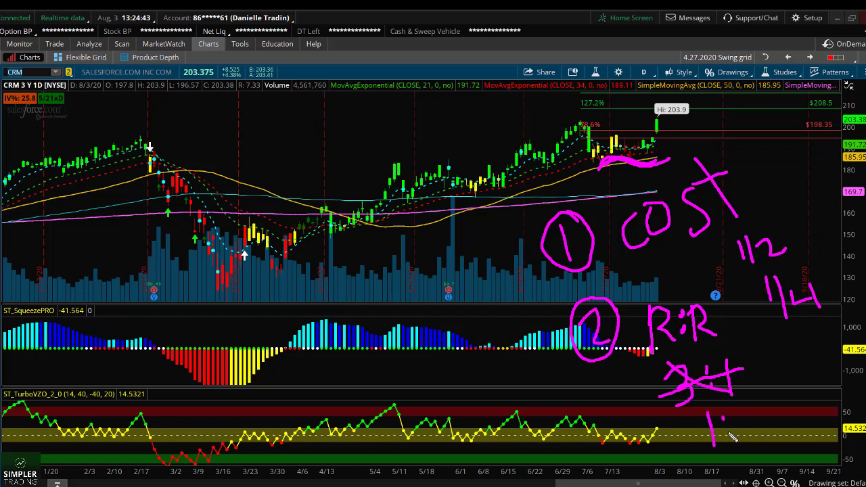
pyautogui.click(727, 431)
pyautogui.moveTo(744, 407)
pyautogui.mouseDown()
pyautogui.moveTo(771, 425)
pyautogui.moveTo(732, 477)
pyautogui.mouseUp()
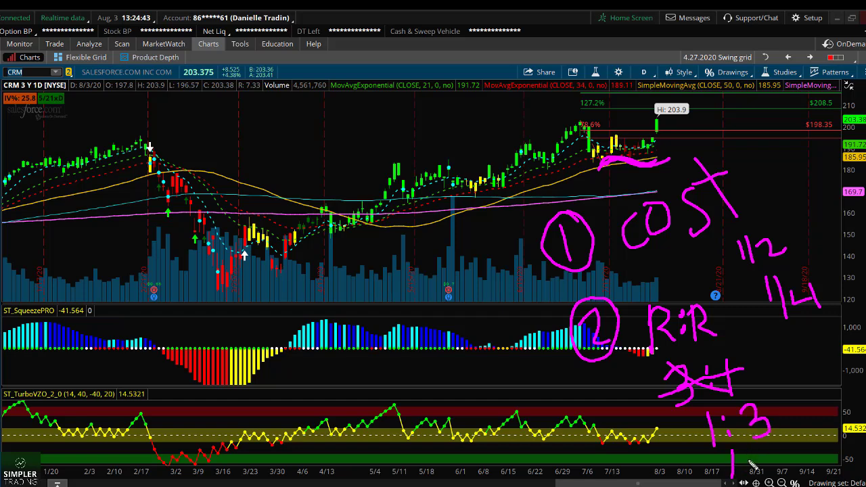
pyautogui.moveTo(777, 447)
pyautogui.mouseDown()
pyautogui.moveTo(765, 449)
pyautogui.moveTo(770, 474)
pyautogui.mouseUp()
pyautogui.click(750, 468)
pyautogui.moveTo(816, 436); pyautogui.dragTo(813, 475)
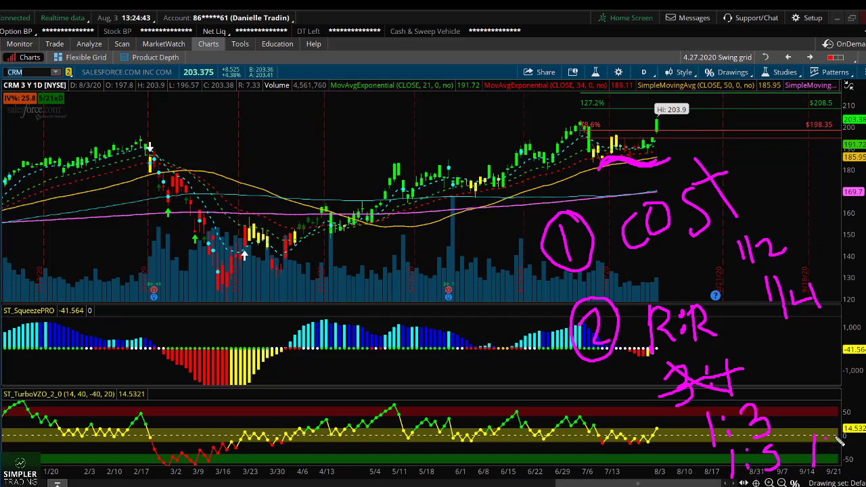
pyautogui.moveTo(839, 427)
pyautogui.mouseDown()
pyautogui.moveTo(838, 465)
pyautogui.moveTo(854, 432)
pyautogui.mouseUp()
pyautogui.click(824, 452)
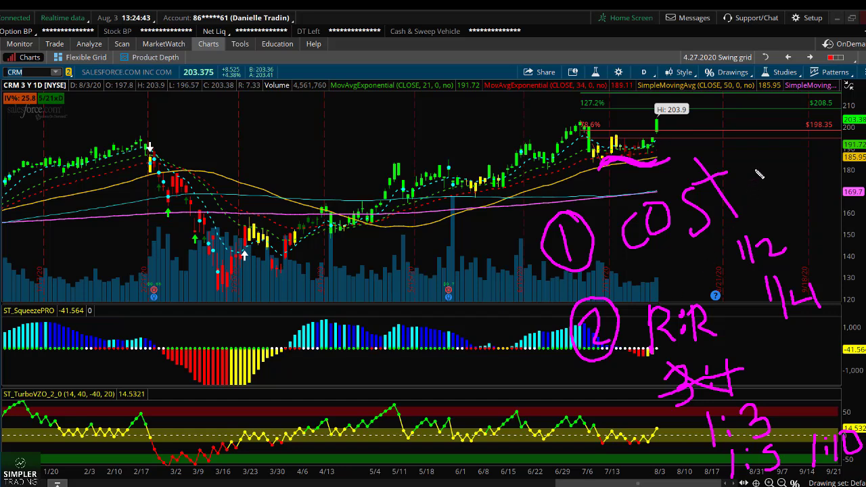
pyautogui.moveTo(756, 174)
pyautogui.mouseDown()
pyautogui.moveTo(779, 173)
pyautogui.moveTo(805, 143)
pyautogui.mouseUp()
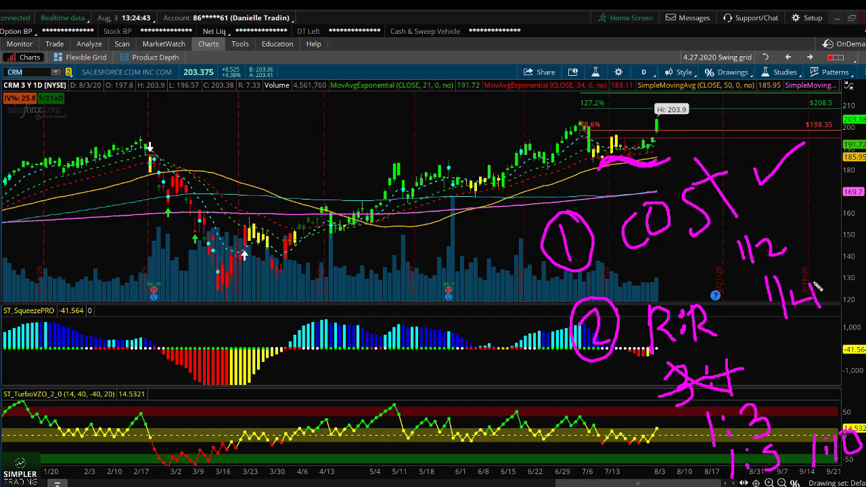
pyautogui.moveTo(827, 283); pyautogui.dragTo(861, 256)
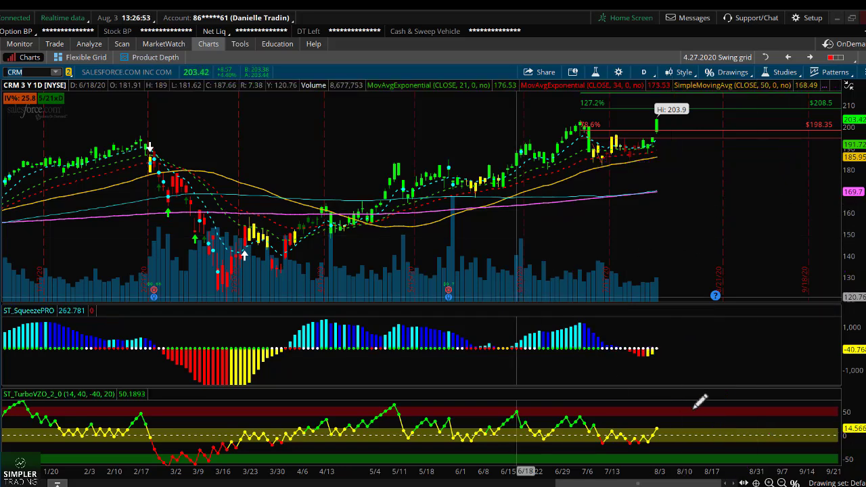
# - Outline the mid-July to early-August consolidation on the price chart and in the SqueezePRO and TurboVZO studies
pyautogui.moveTo(704, 467); pyautogui.dragTo(653, 467)
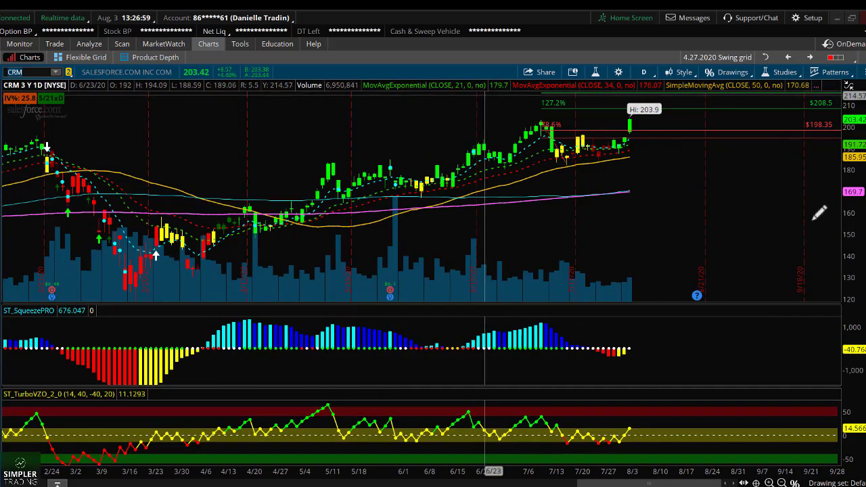
pyautogui.scroll(3, 584, 406)
pyautogui.moveTo(534, 471); pyautogui.dragTo(632, 471)
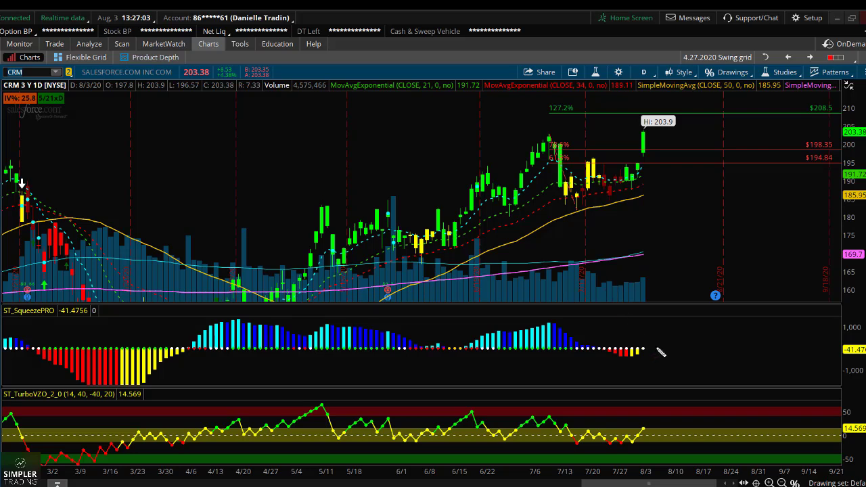
pyautogui.moveTo(657, 347)
pyautogui.mouseDown()
pyautogui.moveTo(646, 339)
pyautogui.moveTo(599, 341)
pyautogui.moveTo(580, 358)
pyautogui.moveTo(658, 343)
pyautogui.mouseUp()
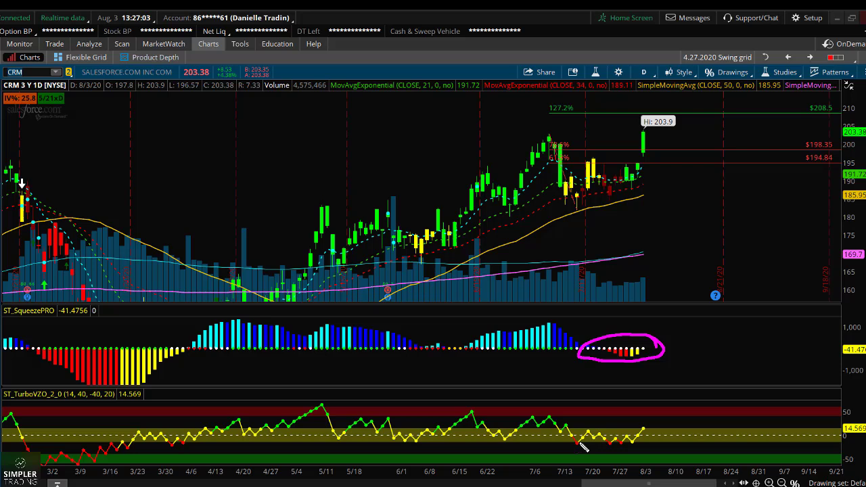
pyautogui.moveTo(580, 441)
pyautogui.mouseDown()
pyautogui.moveTo(636, 443)
pyautogui.moveTo(646, 433)
pyautogui.moveTo(603, 427)
pyautogui.moveTo(579, 438)
pyautogui.mouseUp()
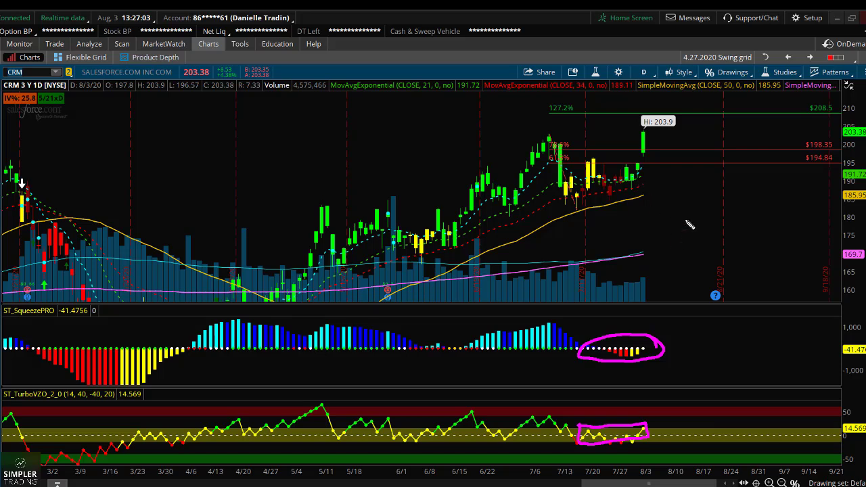
pyautogui.moveTo(580, 195)
pyautogui.mouseDown()
pyautogui.moveTo(606, 193)
pyautogui.moveTo(622, 164)
pyautogui.moveTo(598, 166)
pyautogui.moveTo(582, 194)
pyautogui.mouseUp()
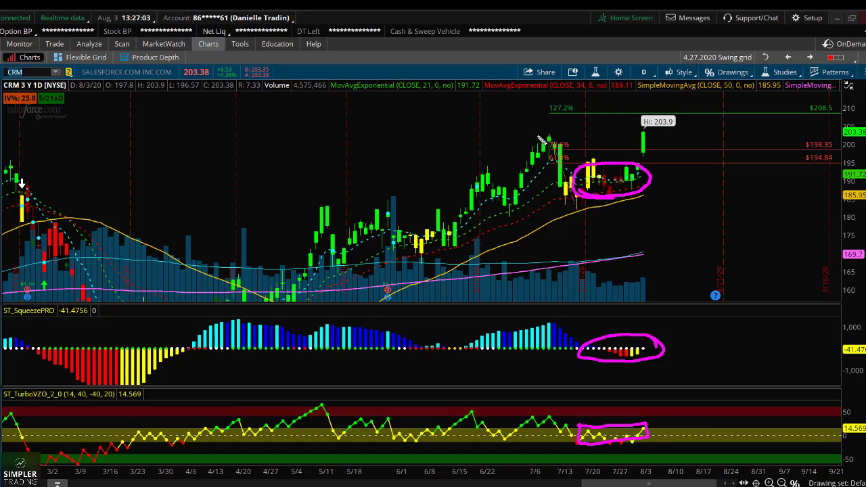
# - Mark the July swing high and swing low, plus the $198.35 and $208.5 levels on the price axis
pyautogui.moveTo(548, 136); pyautogui.dragTo(539, 135)
pyautogui.moveTo(572, 210); pyautogui.dragTo(586, 208)
pyautogui.moveTo(845, 152); pyautogui.dragTo(860, 151)
pyautogui.moveTo(846, 117); pyautogui.dragTo(856, 116)
# - Label the $198.35 zone Res. and the $208.5 level Target, and mark both levels by hand
pyautogui.moveTo(685, 161)
pyautogui.mouseDown()
pyautogui.moveTo(683, 144)
pyautogui.moveTo(712, 164)
pyautogui.moveTo(731, 146)
pyautogui.moveTo(735, 161)
pyautogui.mouseUp()
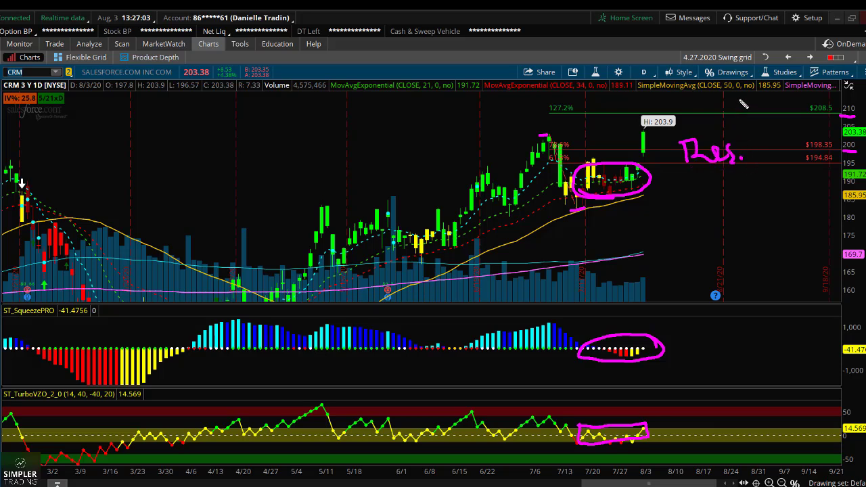
pyautogui.moveTo(743, 101)
pyautogui.mouseDown()
pyautogui.moveTo(744, 113)
pyautogui.moveTo(785, 106)
pyautogui.moveTo(785, 122)
pyautogui.moveTo(797, 101)
pyautogui.moveTo(803, 108)
pyautogui.mouseUp()
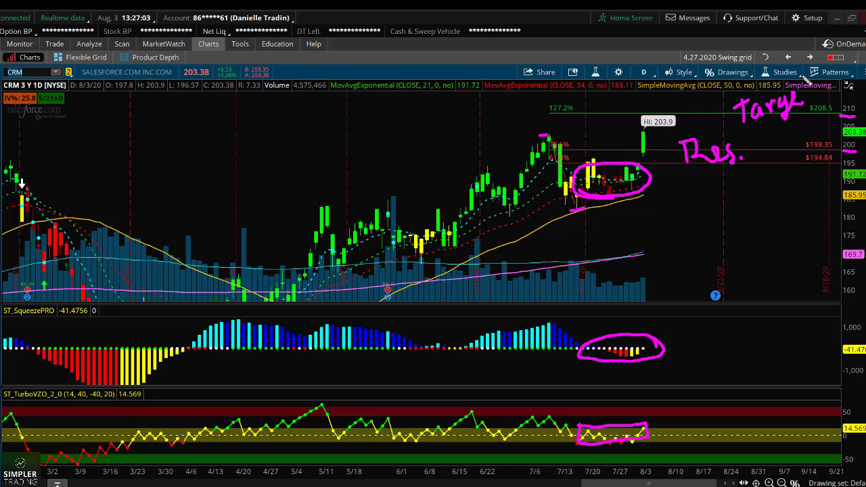
pyautogui.moveTo(808, 79)
pyautogui.mouseDown()
pyautogui.moveTo(803, 101)
pyautogui.moveTo(815, 85)
pyautogui.mouseUp()
pyautogui.moveTo(792, 146); pyautogui.dragTo(794, 174)
pyautogui.moveTo(841, 89); pyautogui.dragTo(862, 106)
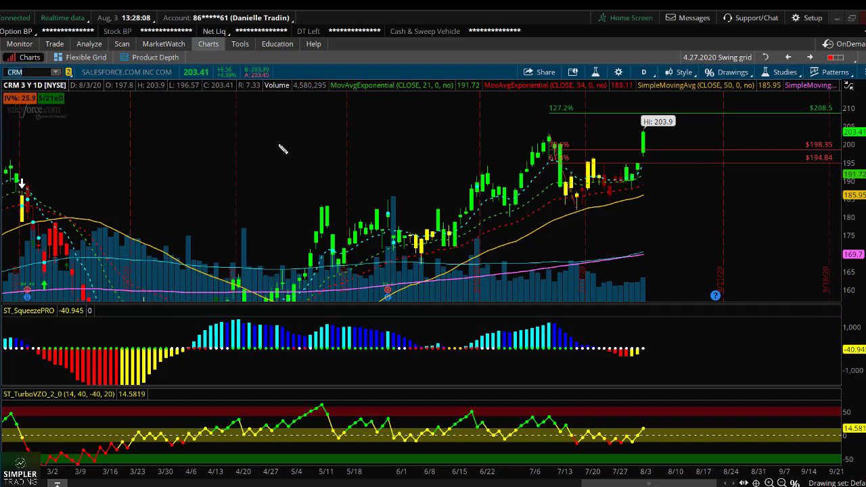
# - Write a circled 1 with the heading Setup and draw lines over the recent SqueezePRO and TurboVZO consolidation
pyautogui.moveTo(199, 140)
pyautogui.mouseDown()
pyautogui.moveTo(201, 101)
pyautogui.moveTo(228, 135)
pyautogui.moveTo(218, 89)
pyautogui.mouseUp()
pyautogui.moveTo(288, 107)
pyautogui.mouseDown()
pyautogui.moveTo(286, 143)
pyautogui.moveTo(309, 142)
pyautogui.moveTo(333, 119)
pyautogui.moveTo(365, 111)
pyautogui.moveTo(376, 134)
pyautogui.mouseUp()
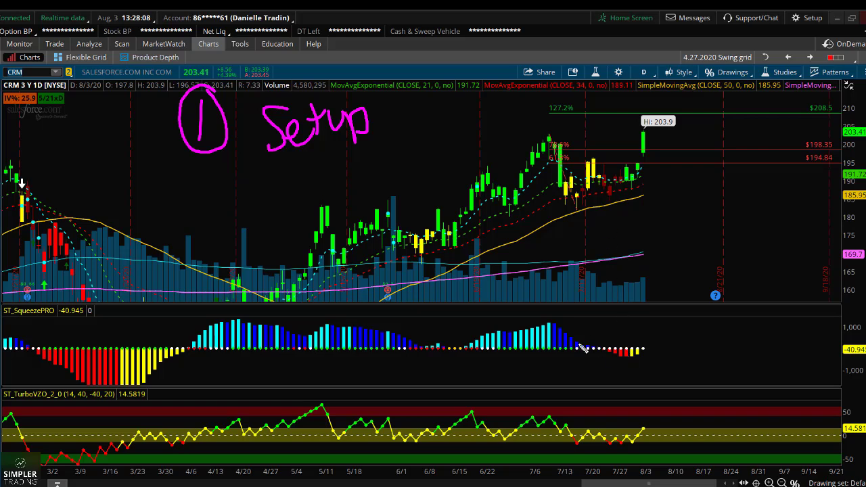
pyautogui.moveTo(587, 344); pyautogui.dragTo(627, 342)
pyautogui.moveTo(598, 434); pyautogui.dragTo(620, 433)
# - Write a circled 2 with the heading Target below Setup
pyautogui.moveTo(201, 174)
pyautogui.mouseDown()
pyautogui.moveTo(204, 203)
pyautogui.moveTo(222, 203)
pyautogui.mouseUp()
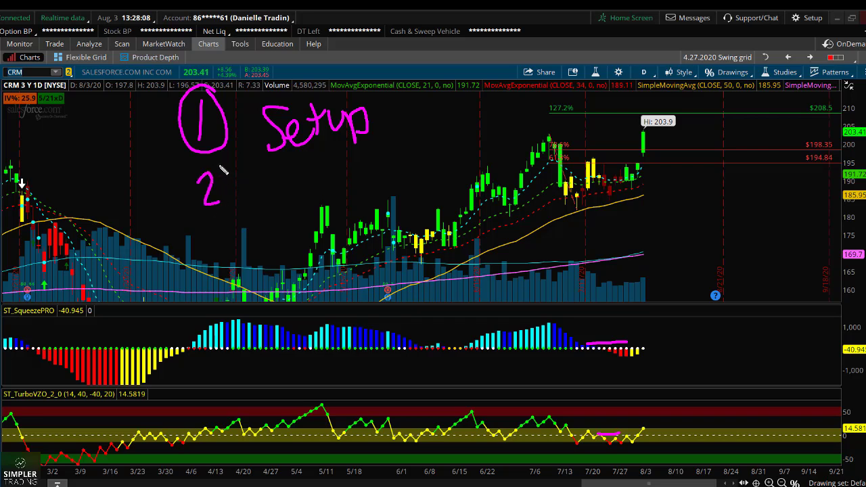
pyautogui.moveTo(203, 163)
pyautogui.mouseDown()
pyautogui.moveTo(187, 204)
pyautogui.moveTo(223, 168)
pyautogui.moveTo(261, 182)
pyautogui.moveTo(270, 206)
pyautogui.mouseUp()
pyautogui.moveTo(245, 177)
pyautogui.mouseDown()
pyautogui.moveTo(274, 163)
pyautogui.moveTo(329, 181)
pyautogui.moveTo(318, 198)
pyautogui.moveTo(354, 179)
pyautogui.mouseUp()
pyautogui.moveTo(345, 168); pyautogui.dragTo(371, 153)
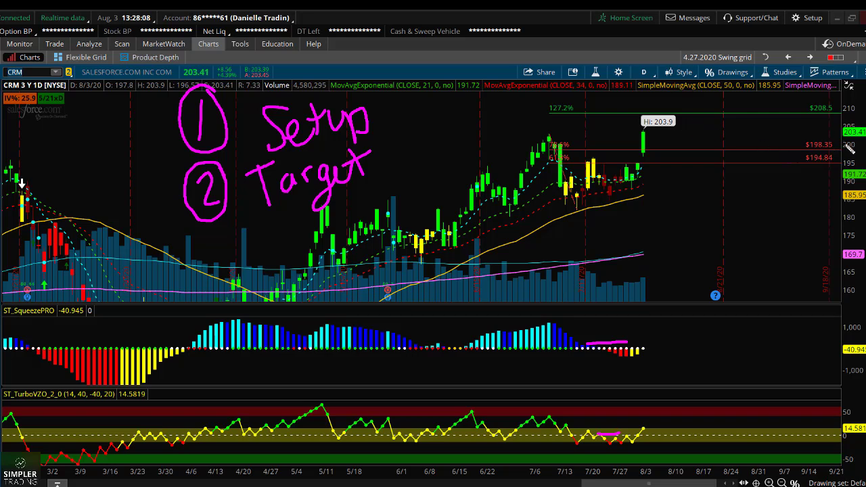
# - Mark the resistance line and the $208.5 level by hand and circle the 127.2% Fibonacci extension label
pyautogui.moveTo(837, 156); pyautogui.dragTo(865, 156)
pyautogui.moveTo(546, 146); pyautogui.dragTo(592, 155)
pyautogui.moveTo(827, 116); pyautogui.dragTo(854, 116)
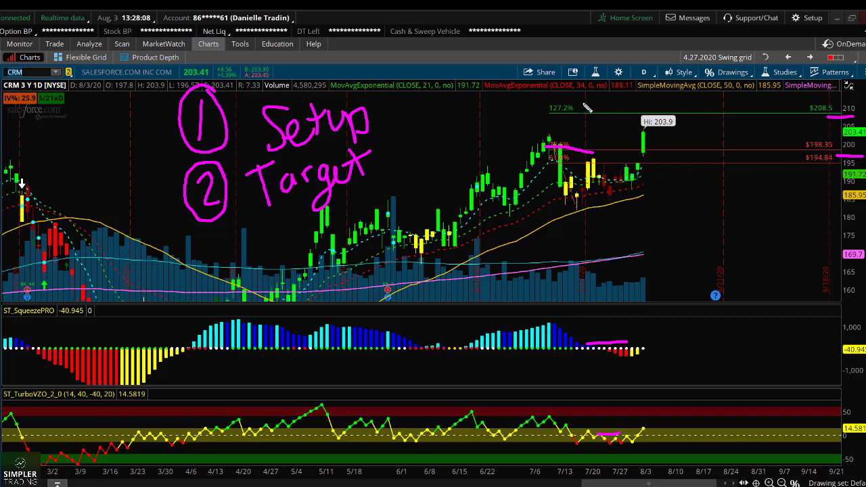
pyautogui.moveTo(587, 107)
pyautogui.mouseDown()
pyautogui.moveTo(562, 87)
pyautogui.moveTo(539, 111)
pyautogui.moveTo(545, 121)
pyautogui.mouseUp()
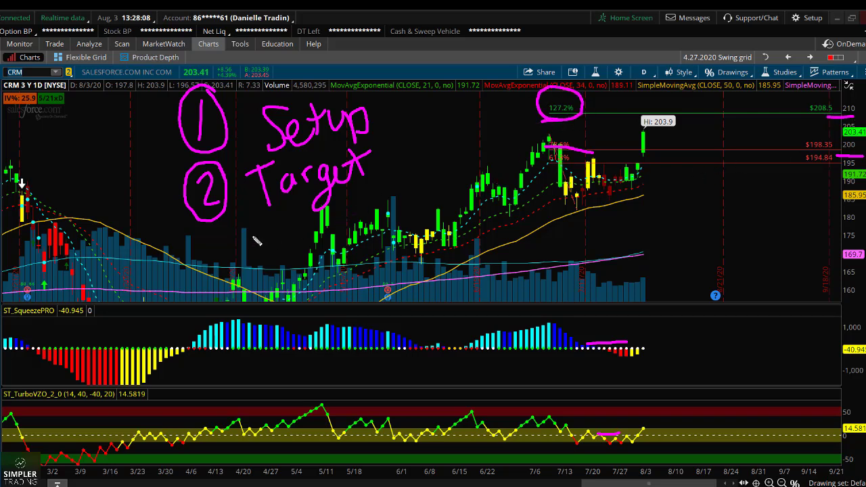
# - Write a circled 3 with the heading Time below Target and annotate beside both headings
pyautogui.moveTo(215, 261)
pyautogui.mouseDown()
pyautogui.moveTo(222, 245)
pyautogui.moveTo(233, 263)
pyautogui.moveTo(237, 234)
pyautogui.moveTo(247, 245)
pyautogui.mouseUp()
pyautogui.moveTo(277, 271)
pyautogui.mouseDown()
pyautogui.moveTo(278, 230)
pyautogui.moveTo(266, 237)
pyautogui.moveTo(303, 263)
pyautogui.moveTo(379, 236)
pyautogui.mouseUp()
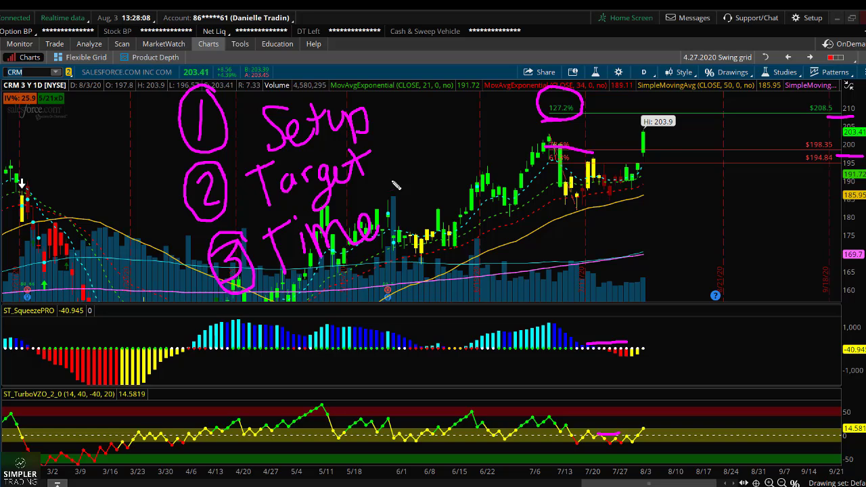
pyautogui.moveTo(398, 179)
pyautogui.mouseDown()
pyautogui.moveTo(391, 218)
pyautogui.moveTo(410, 200)
pyautogui.moveTo(448, 215)
pyautogui.moveTo(472, 192)
pyautogui.moveTo(489, 203)
pyautogui.moveTo(508, 191)
pyautogui.mouseUp()
pyautogui.moveTo(356, 286); pyautogui.dragTo(480, 237)
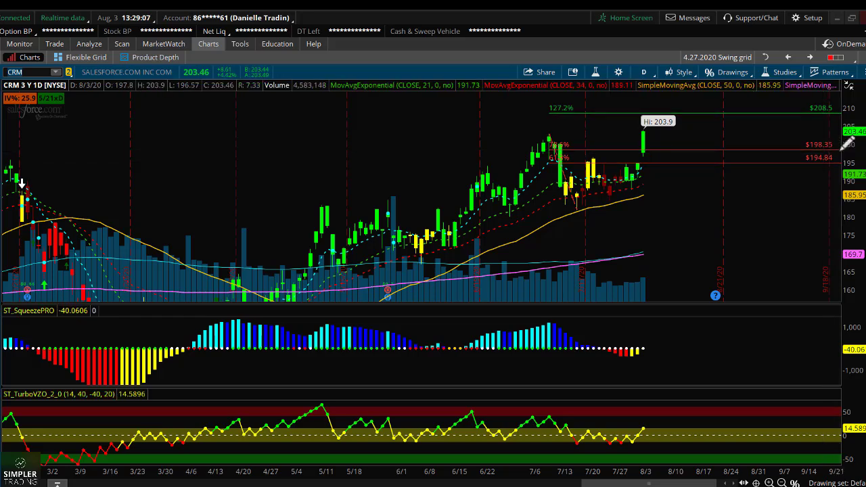
# - Expand the 28 AUG 20 weekly series in CRM's option chain and box the 192.5 and 195 call rows
pyautogui.click(56, 45)
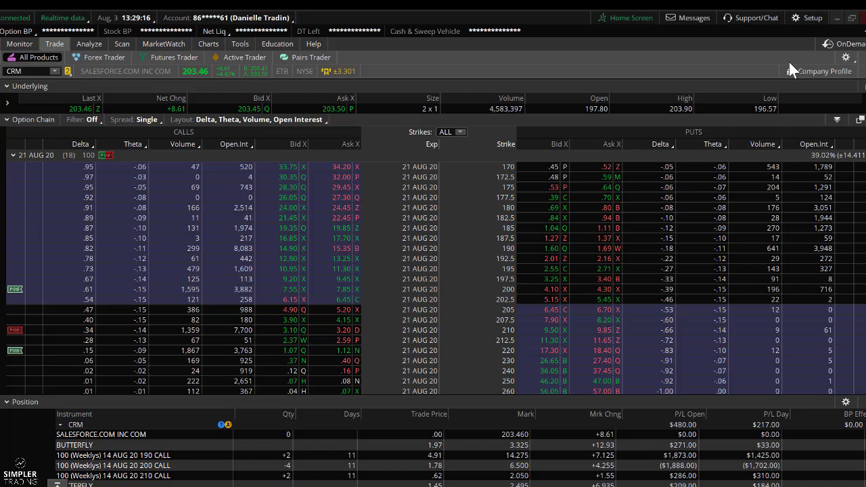
pyautogui.click(23, 155)
pyautogui.click(32, 169)
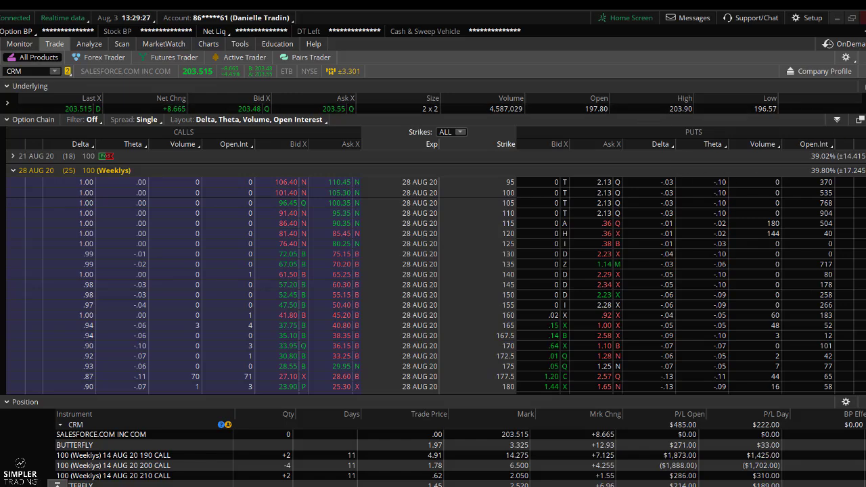
pyautogui.scroll(-7, 433, 278)
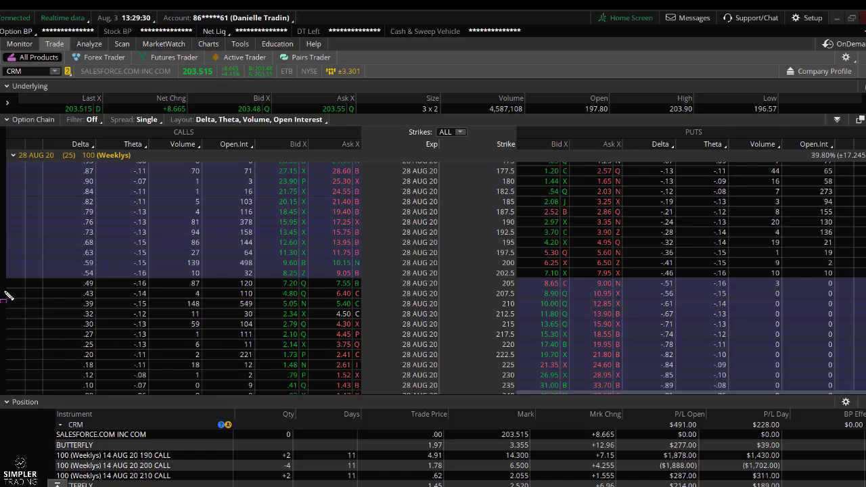
pyautogui.moveTo(68, 223)
pyautogui.mouseDown()
pyautogui.moveTo(133, 257)
pyautogui.moveTo(384, 251)
pyautogui.mouseUp()
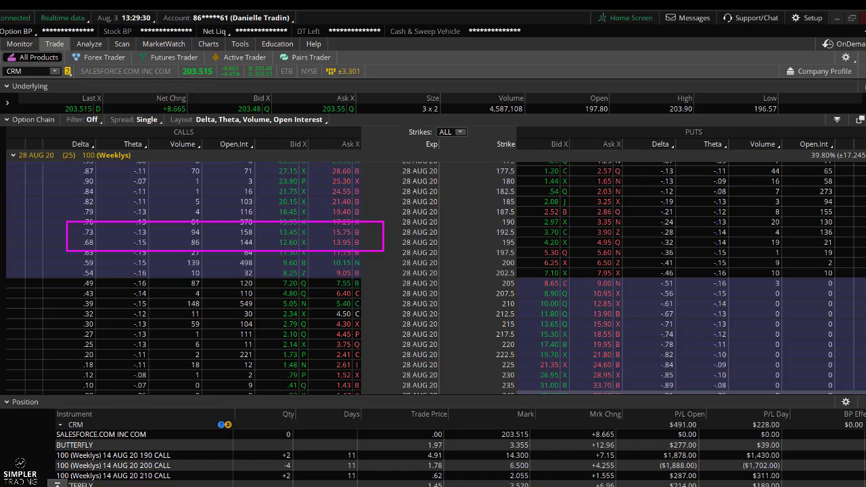
# - Draw an arrow from the 195 strike to its call ask price and underline the first butterfly's trade price
pyautogui.moveTo(498, 242); pyautogui.dragTo(357, 242)
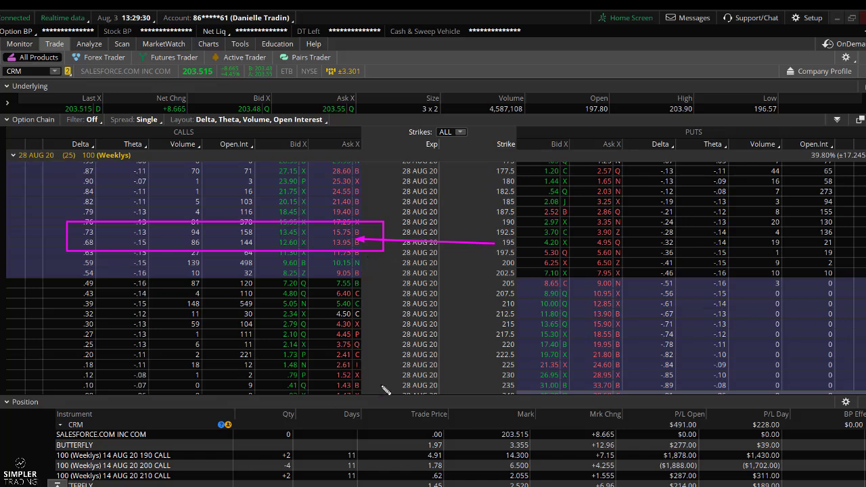
pyautogui.moveTo(420, 435); pyautogui.dragTo(460, 454)
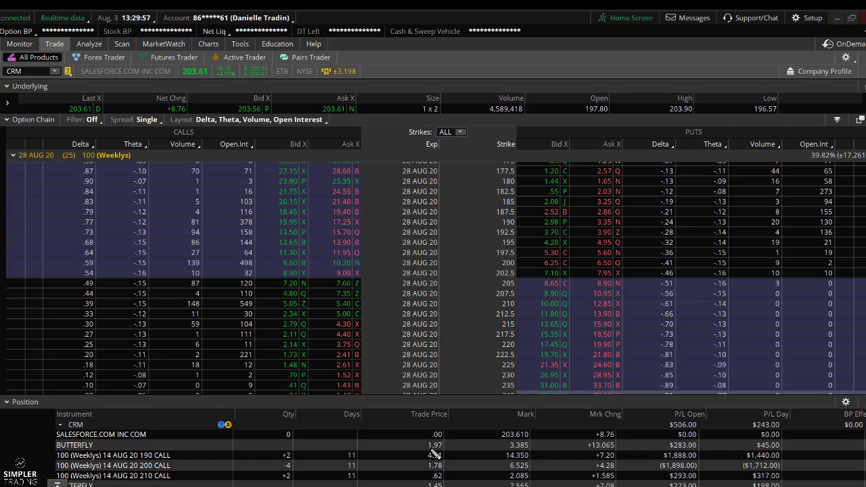
pyautogui.moveTo(423, 453); pyautogui.dragTo(448, 454)
# - Write SMALL by hand across the strike columns of the option chain and underline it
pyautogui.moveTo(395, 194); pyautogui.dragTo(385, 270)
pyautogui.moveTo(420, 247)
pyautogui.mouseDown()
pyautogui.moveTo(414, 203)
pyautogui.moveTo(466, 205)
pyautogui.mouseUp()
pyautogui.moveTo(472, 234)
pyautogui.mouseDown()
pyautogui.moveTo(486, 201)
pyautogui.moveTo(502, 230)
pyautogui.mouseUp()
pyautogui.moveTo(509, 197); pyautogui.dragTo(534, 221)
pyautogui.moveTo(536, 183); pyautogui.dragTo(558, 214)
pyautogui.moveTo(411, 274); pyautogui.dragTo(568, 237)
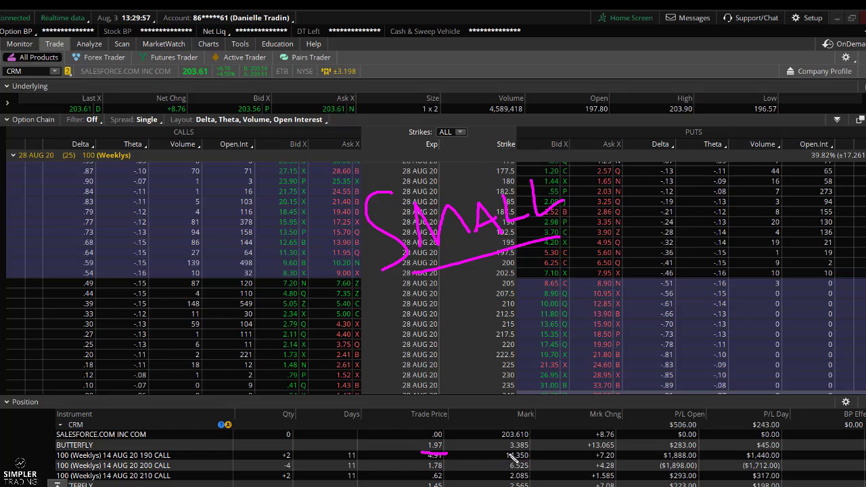
# - Mark the first butterfly's mark price and CRM's P/L Open total, and write 50-100% by hand across the puts
pyautogui.moveTo(502, 455); pyautogui.dragTo(529, 453)
pyautogui.moveTo(677, 408)
pyautogui.mouseDown()
pyautogui.moveTo(656, 433)
pyautogui.moveTo(707, 423)
pyautogui.moveTo(704, 416)
pyautogui.mouseUp()
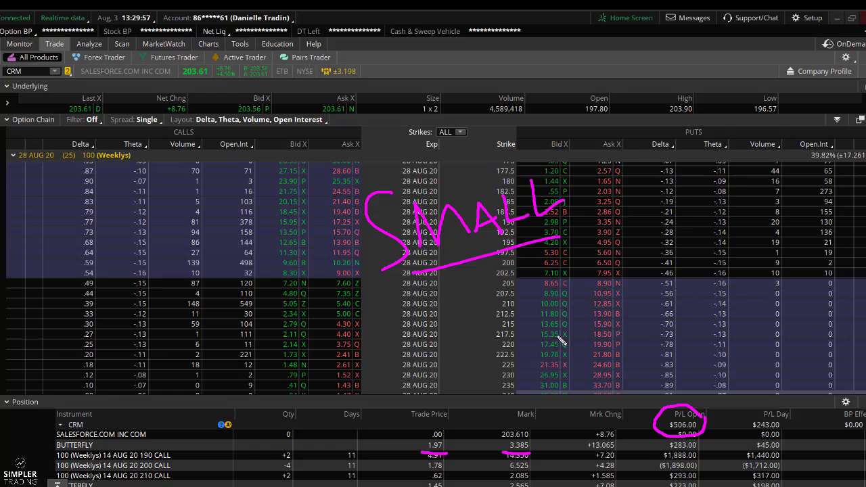
pyautogui.moveTo(549, 290); pyautogui.dragTo(544, 365)
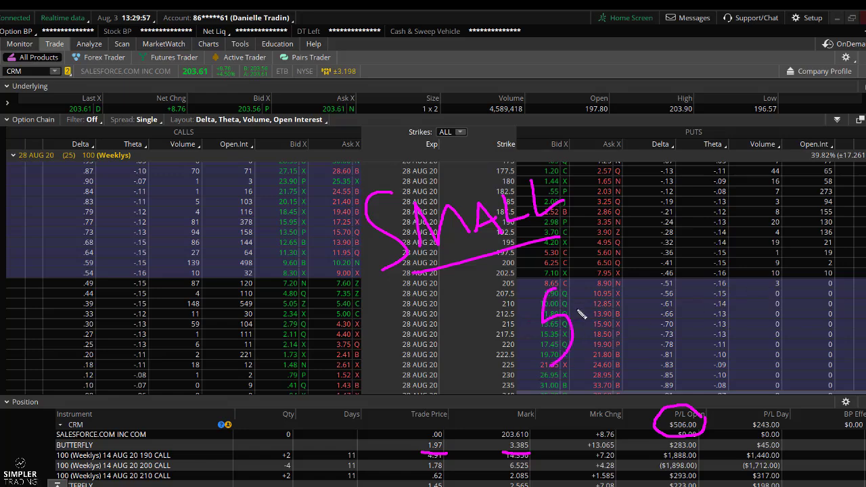
pyautogui.moveTo(583, 309); pyautogui.dragTo(640, 301)
pyautogui.moveTo(651, 257)
pyautogui.mouseDown()
pyautogui.moveTo(661, 306)
pyautogui.moveTo(697, 261)
pyautogui.moveTo(717, 267)
pyautogui.moveTo(710, 234)
pyautogui.mouseUp()
pyautogui.moveTo(744, 201); pyautogui.dragTo(750, 238)
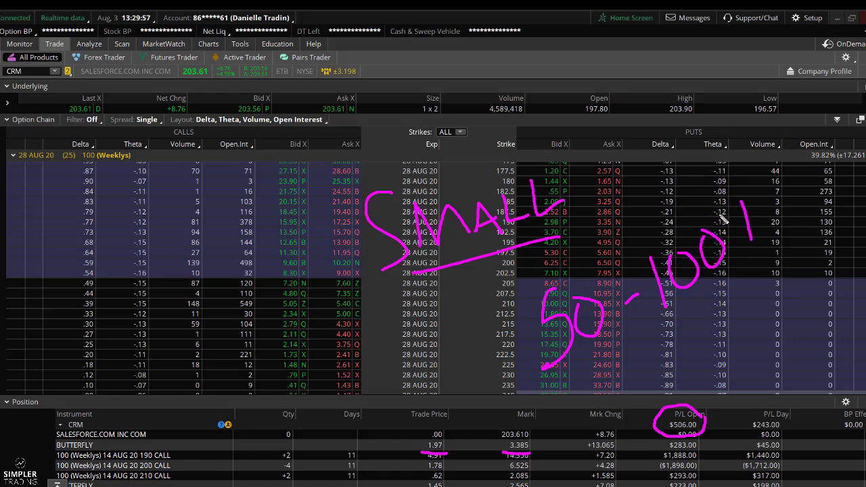
pyautogui.click(778, 236)
# - Write 25% - 50% by hand above the calls, running upward across the underlying quote row
pyautogui.moveTo(195, 131); pyautogui.dragTo(217, 150)
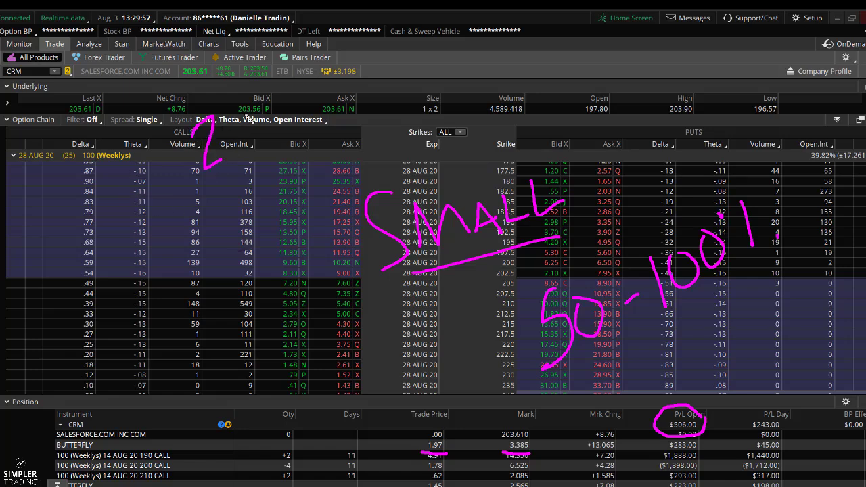
pyautogui.moveTo(247, 119)
pyautogui.mouseDown()
pyautogui.moveTo(242, 139)
pyautogui.moveTo(260, 154)
pyautogui.mouseUp()
pyautogui.moveTo(271, 101); pyautogui.dragTo(275, 144)
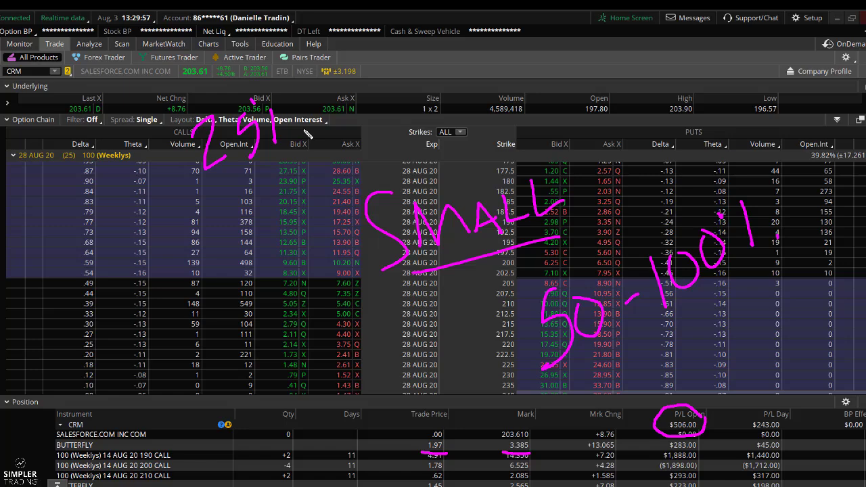
pyautogui.click(308, 135)
pyautogui.moveTo(331, 109); pyautogui.dragTo(347, 100)
pyautogui.moveTo(359, 68)
pyautogui.mouseDown()
pyautogui.moveTo(365, 59)
pyautogui.moveTo(354, 120)
pyautogui.mouseUp()
pyautogui.moveTo(392, 69); pyautogui.dragTo(418, 97)
pyautogui.click(440, 79)
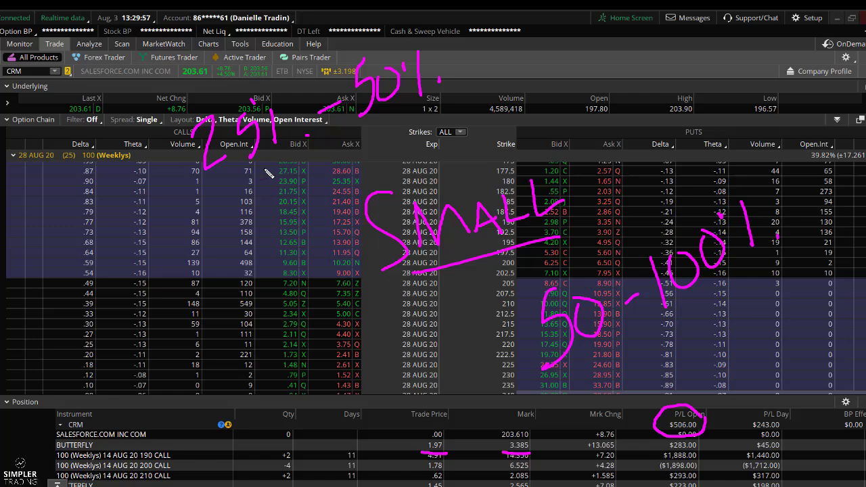
# - Write a $1 note below the 25% annotation and two dollar signs below the 50% annotation
pyautogui.moveTo(267, 170); pyautogui.dragTo(271, 203)
pyautogui.moveTo(291, 160); pyautogui.dragTo(290, 235)
pyautogui.click(315, 203)
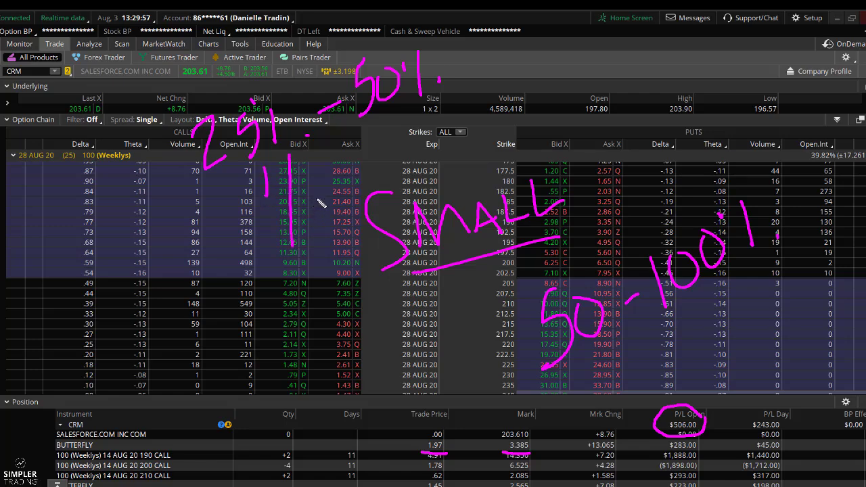
pyautogui.moveTo(269, 190); pyautogui.dragTo(266, 196)
pyautogui.moveTo(414, 117)
pyautogui.mouseDown()
pyautogui.moveTo(401, 156)
pyautogui.moveTo(410, 159)
pyautogui.mouseUp()
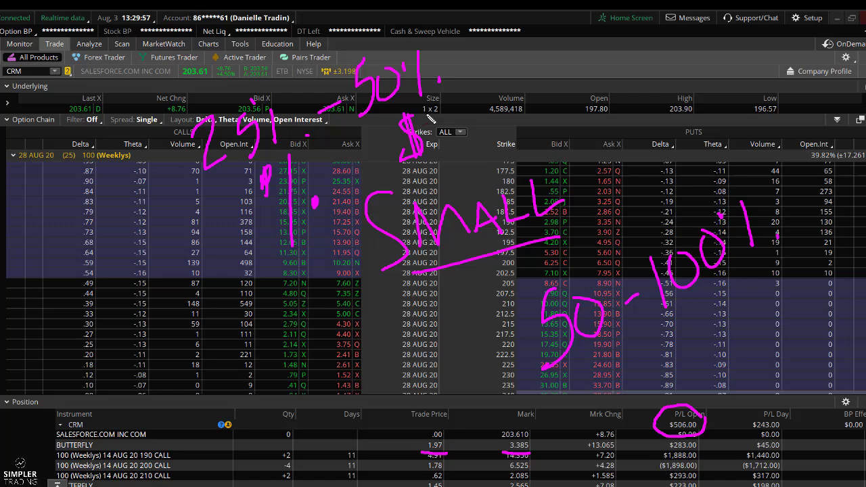
pyautogui.moveTo(428, 118)
pyautogui.mouseDown()
pyautogui.moveTo(449, 150)
pyautogui.moveTo(439, 118)
pyautogui.moveTo(448, 146)
pyautogui.mouseUp()
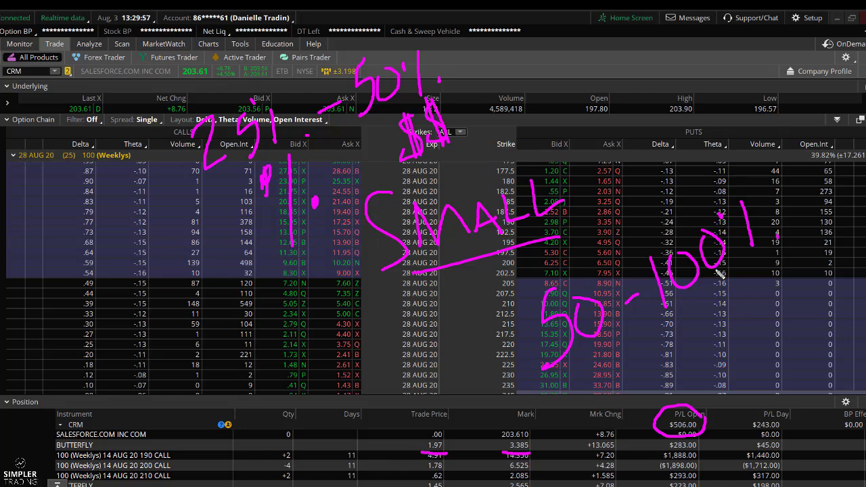
pyautogui.moveTo(744, 306)
pyautogui.mouseDown()
pyautogui.moveTo(725, 342)
pyautogui.moveTo(739, 351)
pyautogui.moveTo(727, 297)
pyautogui.mouseUp()
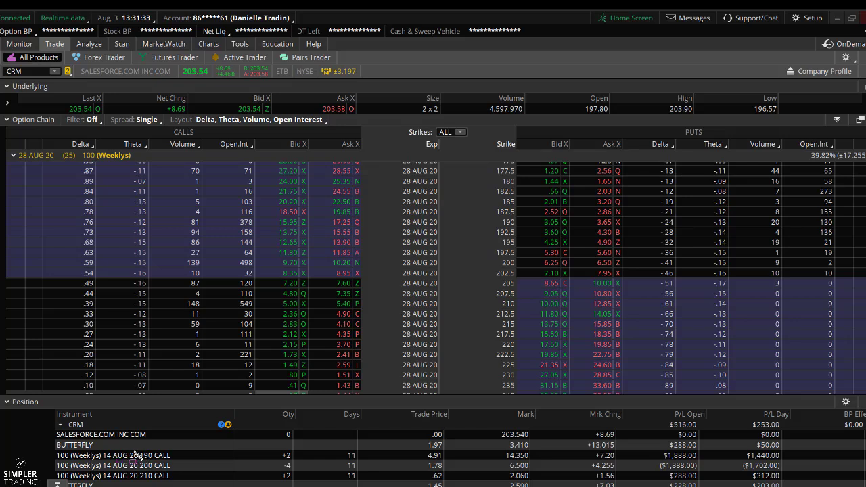
# - Mark the 14 AUG 20 butterfly call legs, and write 190 beside the latest candles on CRM's chart
pyautogui.moveTo(136, 448)
pyautogui.mouseDown()
pyautogui.moveTo(179, 461)
pyautogui.moveTo(157, 473)
pyautogui.moveTo(179, 470)
pyautogui.moveTo(156, 483)
pyautogui.moveTo(174, 485)
pyautogui.mouseUp()
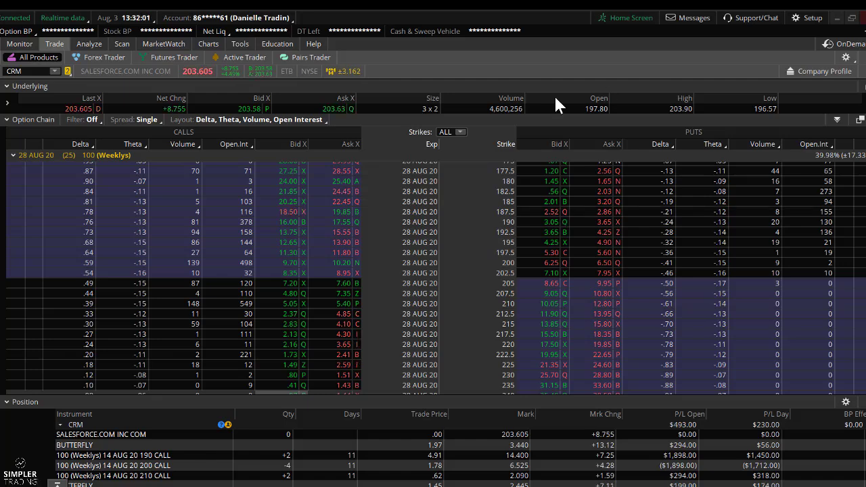
pyautogui.click(209, 46)
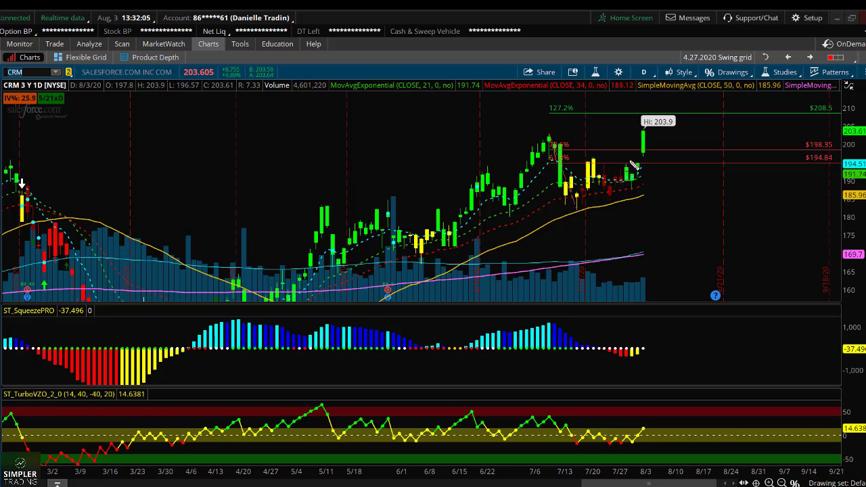
pyautogui.moveTo(658, 162)
pyautogui.mouseDown()
pyautogui.moveTo(660, 180)
pyautogui.moveTo(686, 180)
pyautogui.moveTo(689, 166)
pyautogui.moveTo(684, 180)
pyautogui.mouseUp()
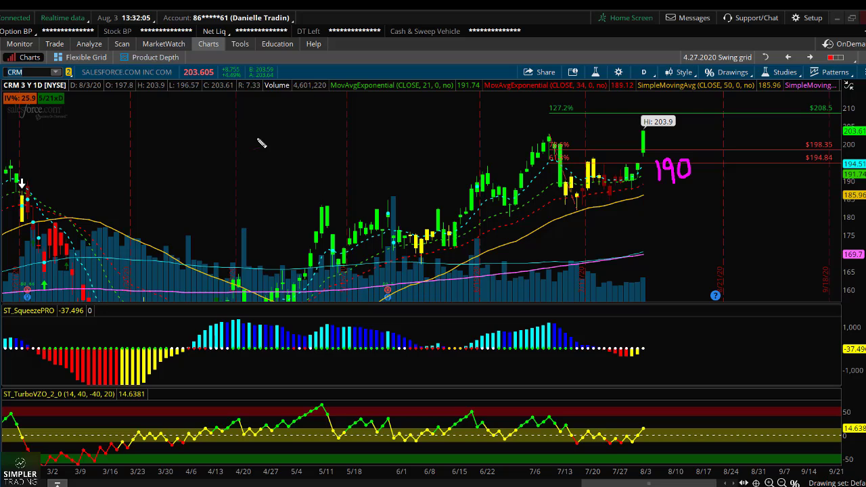
# - Draw a bullseye of concentric rings over the early part of the chart and fill in its centre
pyautogui.moveTo(237, 142)
pyautogui.mouseDown()
pyautogui.moveTo(265, 134)
pyautogui.moveTo(217, 127)
pyautogui.moveTo(215, 170)
pyautogui.mouseUp()
pyautogui.moveTo(276, 183)
pyautogui.mouseDown()
pyautogui.moveTo(280, 116)
pyautogui.moveTo(293, 106)
pyautogui.moveTo(248, 83)
pyautogui.moveTo(216, 84)
pyautogui.mouseUp()
pyautogui.moveTo(200, 166)
pyautogui.mouseDown()
pyautogui.moveTo(305, 206)
pyautogui.moveTo(303, 87)
pyautogui.mouseUp()
pyautogui.moveTo(309, 57)
pyautogui.mouseDown()
pyautogui.moveTo(180, 108)
pyautogui.moveTo(180, 237)
pyautogui.moveTo(316, 239)
pyautogui.moveTo(345, 211)
pyautogui.mouseUp()
pyautogui.moveTo(361, 136)
pyautogui.mouseDown()
pyautogui.moveTo(326, 65)
pyautogui.moveTo(308, 55)
pyautogui.mouseUp()
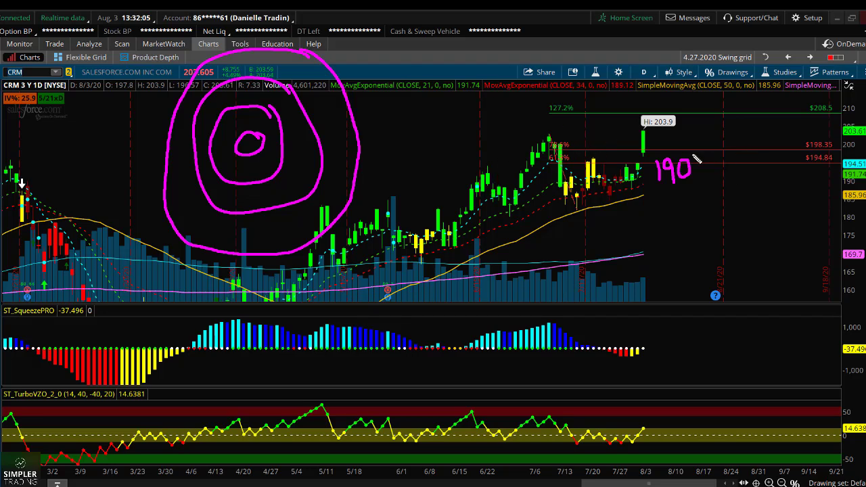
pyautogui.moveTo(266, 152)
pyautogui.mouseDown()
pyautogui.moveTo(252, 144)
pyautogui.moveTo(263, 136)
pyautogui.moveTo(243, 148)
pyautogui.moveTo(283, 150)
pyautogui.mouseUp()
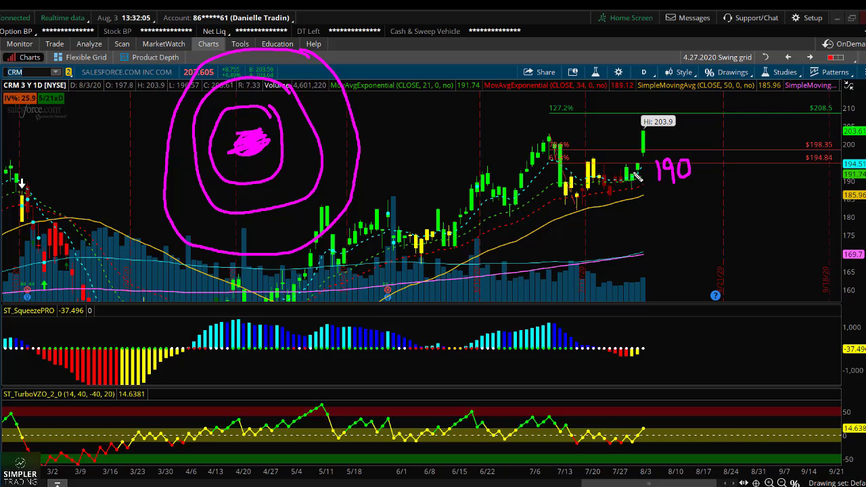
# - Write +1 beside the handwritten 190 near the latest candles and -2 just above it
pyautogui.moveTo(709, 161); pyautogui.dragTo(707, 179)
pyautogui.moveTo(700, 172); pyautogui.dragTo(733, 177)
pyautogui.moveTo(696, 145); pyautogui.dragTo(735, 155)
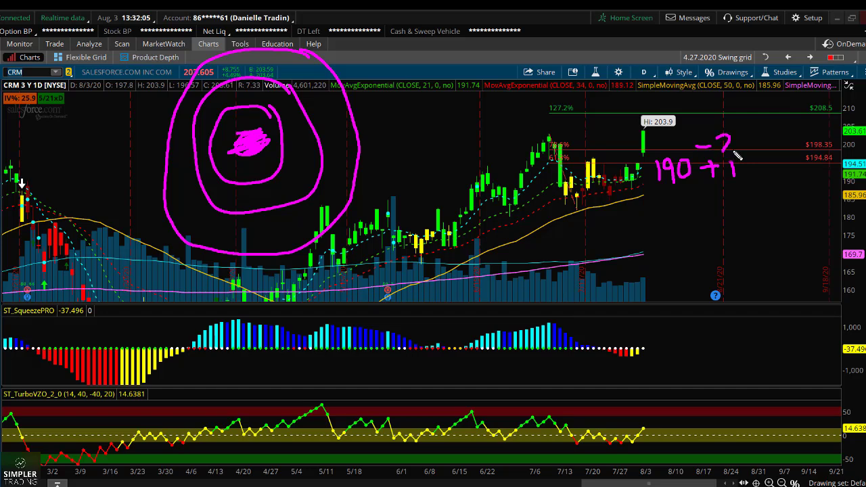
# - Label the bullseye's centre 200 and its lower ring 190, add 210 above them, and shade down toward the 190 line
pyautogui.moveTo(269, 141)
pyautogui.mouseDown()
pyautogui.moveTo(257, 145)
pyautogui.moveTo(423, 143)
pyautogui.moveTo(441, 158)
pyautogui.moveTo(469, 133)
pyautogui.mouseUp()
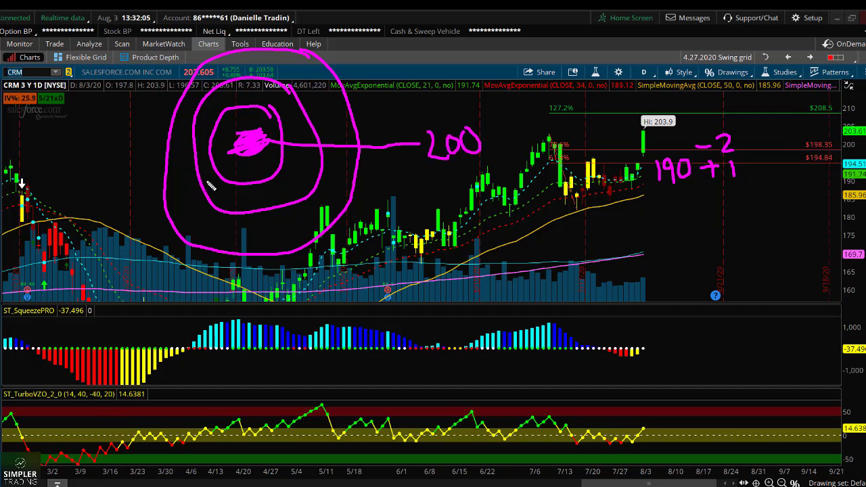
pyautogui.moveTo(207, 182)
pyautogui.mouseDown()
pyautogui.moveTo(438, 179)
pyautogui.moveTo(461, 197)
pyautogui.moveTo(476, 195)
pyautogui.moveTo(484, 166)
pyautogui.mouseUp()
pyautogui.moveTo(415, 93)
pyautogui.mouseDown()
pyautogui.moveTo(446, 109)
pyautogui.moveTo(454, 87)
pyautogui.mouseUp()
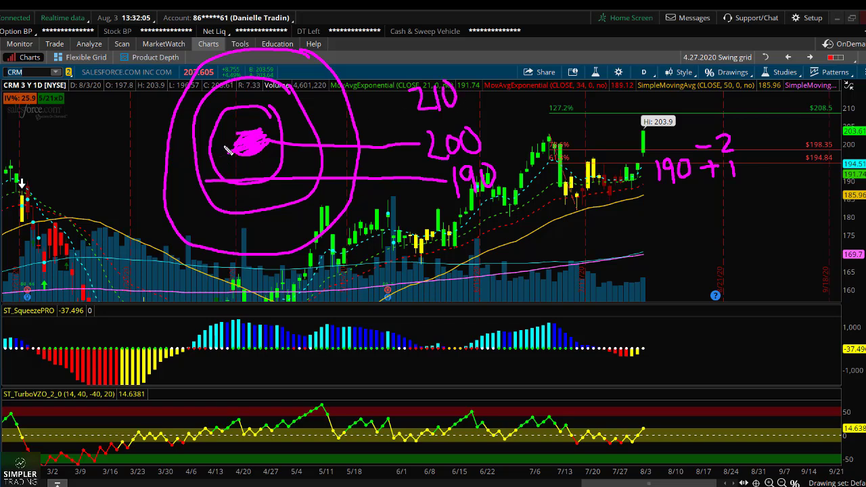
pyautogui.moveTo(229, 150)
pyautogui.mouseDown()
pyautogui.moveTo(237, 159)
pyautogui.moveTo(224, 169)
pyautogui.moveTo(250, 177)
pyautogui.moveTo(274, 159)
pyautogui.moveTo(231, 154)
pyautogui.moveTo(232, 140)
pyautogui.moveTo(283, 146)
pyautogui.moveTo(231, 156)
pyautogui.moveTo(273, 181)
pyautogui.mouseUp()
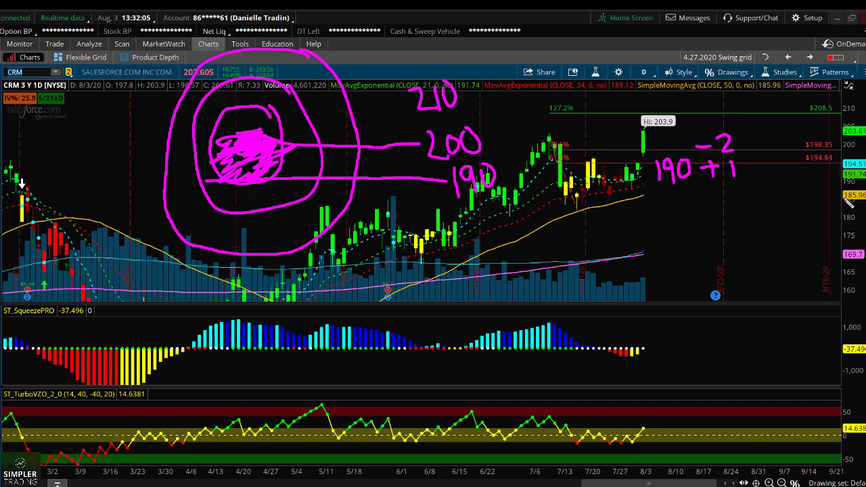
# - Mark the 185 level at the price axis, write 185 below the bullseye's 190 label, and extend the shading outward
pyautogui.moveTo(848, 199); pyautogui.dragTo(817, 199)
pyautogui.moveTo(467, 205)
pyautogui.mouseDown()
pyautogui.moveTo(465, 235)
pyautogui.moveTo(492, 203)
pyautogui.moveTo(498, 234)
pyautogui.mouseUp()
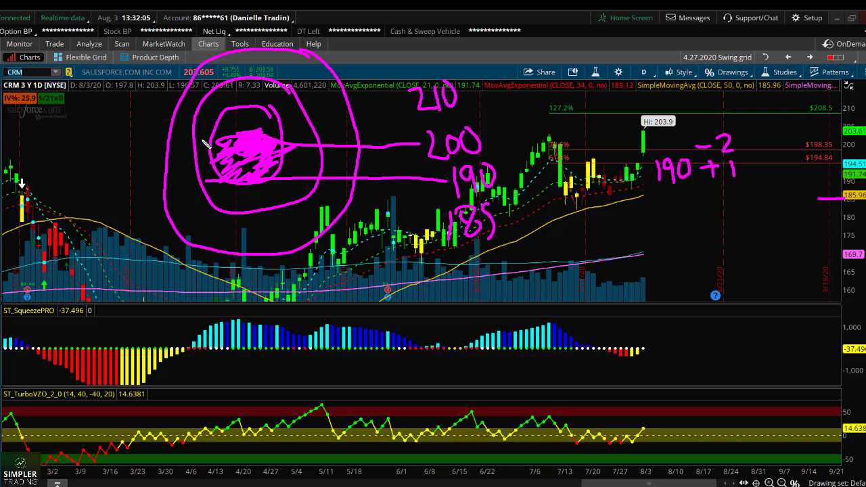
pyautogui.moveTo(205, 143)
pyautogui.mouseDown()
pyautogui.moveTo(220, 149)
pyautogui.moveTo(238, 181)
pyautogui.mouseUp()
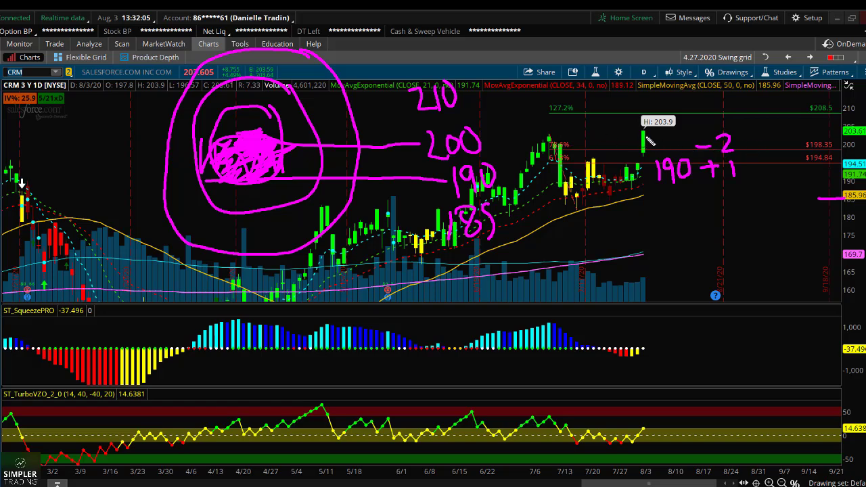
# - Annotate beside the latest candle and just above the $208.5 extension line by hand
pyautogui.moveTo(646, 135)
pyautogui.mouseDown()
pyautogui.moveTo(667, 149)
pyautogui.moveTo(679, 136)
pyautogui.mouseUp()
pyautogui.moveTo(647, 107)
pyautogui.mouseDown()
pyautogui.moveTo(660, 125)
pyautogui.moveTo(678, 101)
pyautogui.moveTo(716, 116)
pyautogui.mouseUp()
pyautogui.moveTo(709, 107)
pyautogui.mouseDown()
pyautogui.moveTo(709, 126)
pyautogui.moveTo(724, 122)
pyautogui.mouseUp()
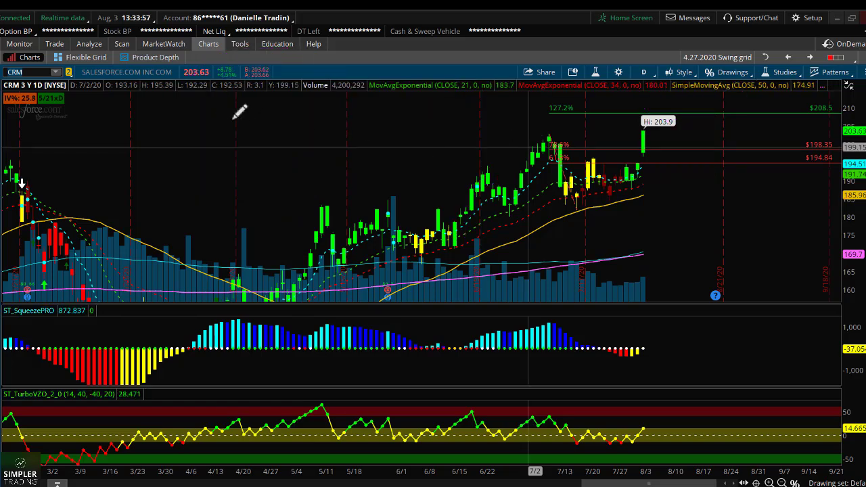
# - Compare the 14 AUG 20 and 21 AUG 20 butterflies in CRM's position list by trade price and mark
pyautogui.click(56, 44)
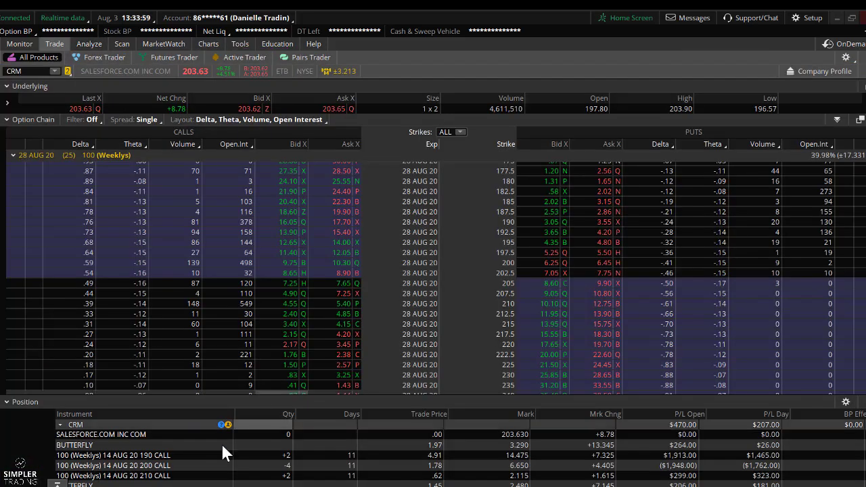
pyautogui.click(150, 445)
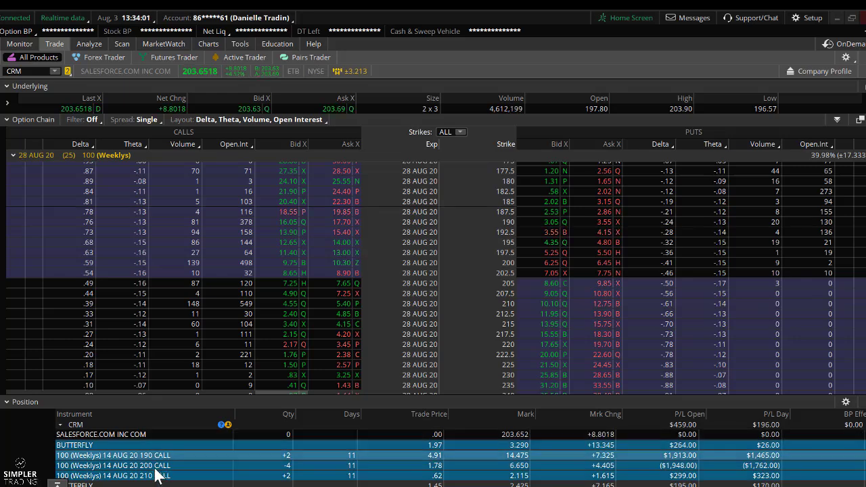
pyautogui.scroll(-2, 154, 462)
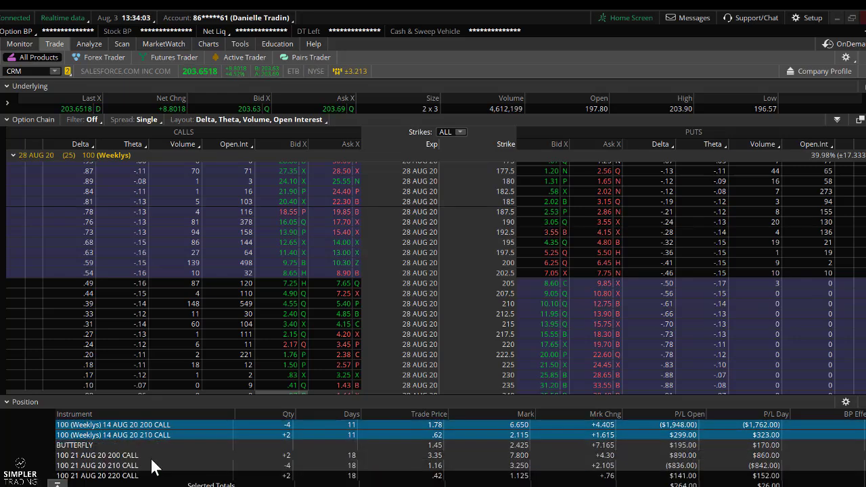
pyautogui.click(155, 464)
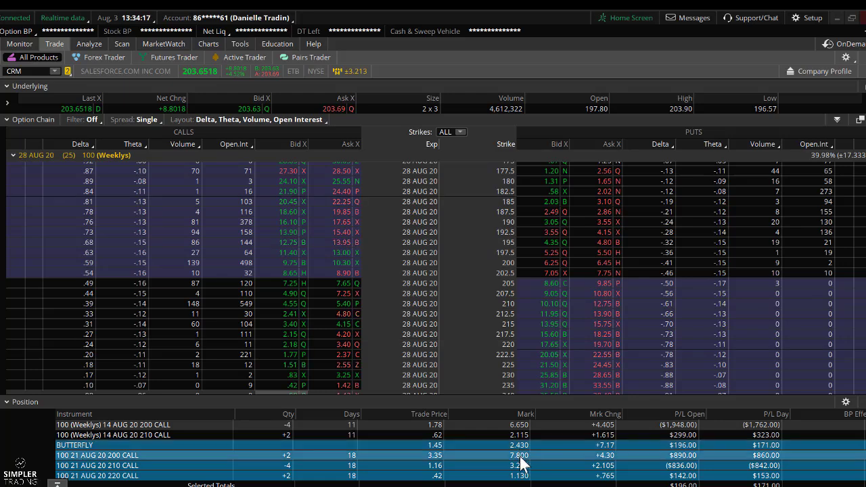
pyautogui.scroll(3, 521, 464)
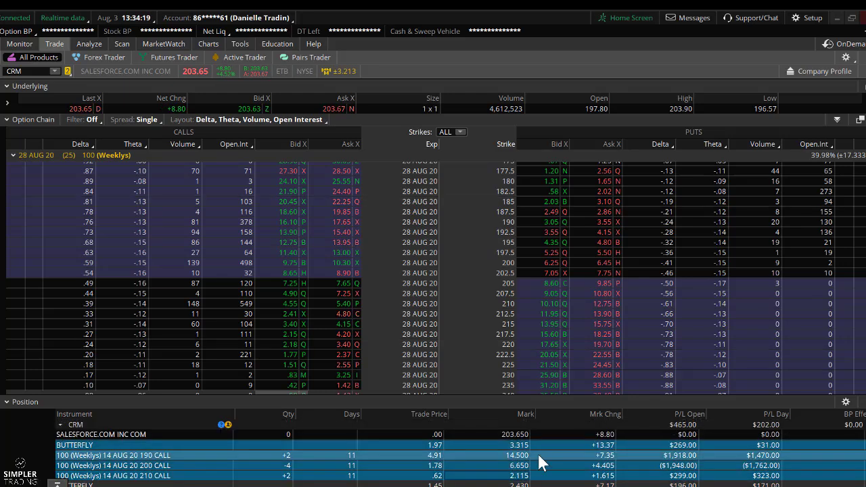
pyautogui.scroll(-3, 536, 453)
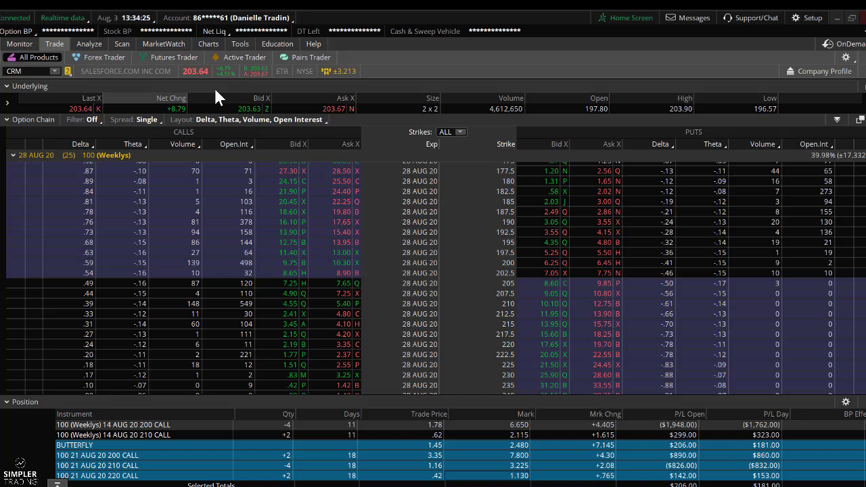
# - Load MSFT as the symbol and display its recent candles and Fibonacci levels on the daily chart
pyautogui.click(32, 71)
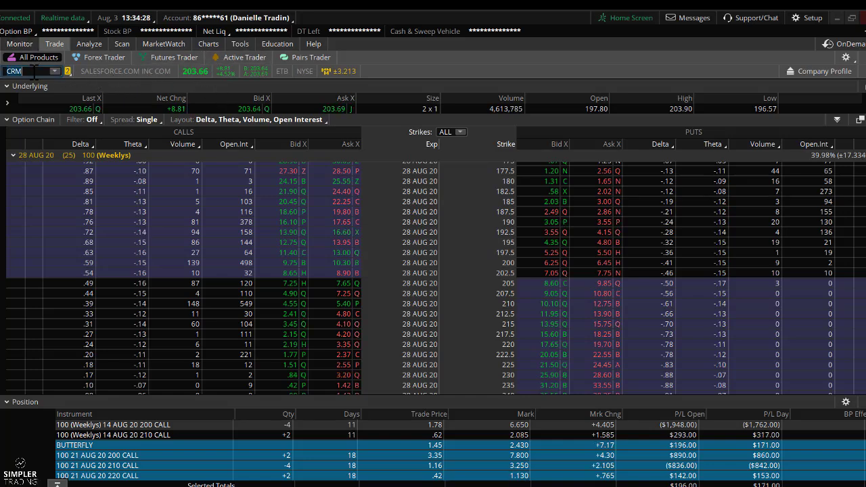
pyautogui.write('MSFT')
pyautogui.press('Return')
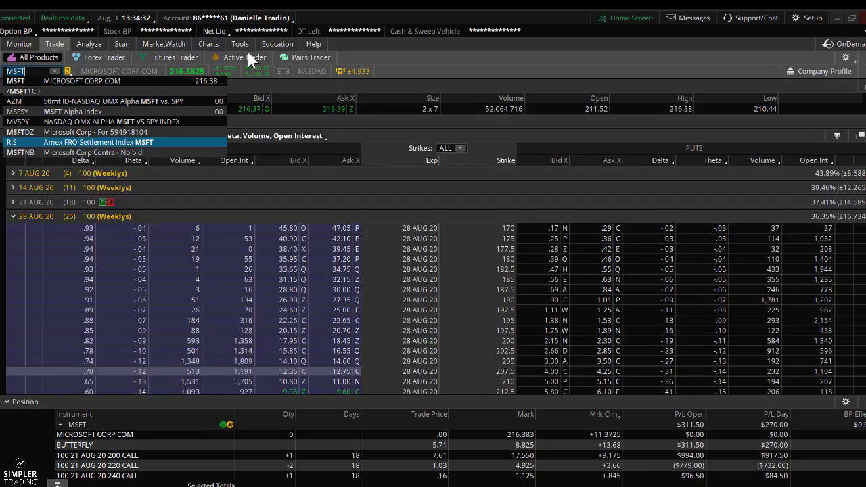
pyautogui.click(208, 44)
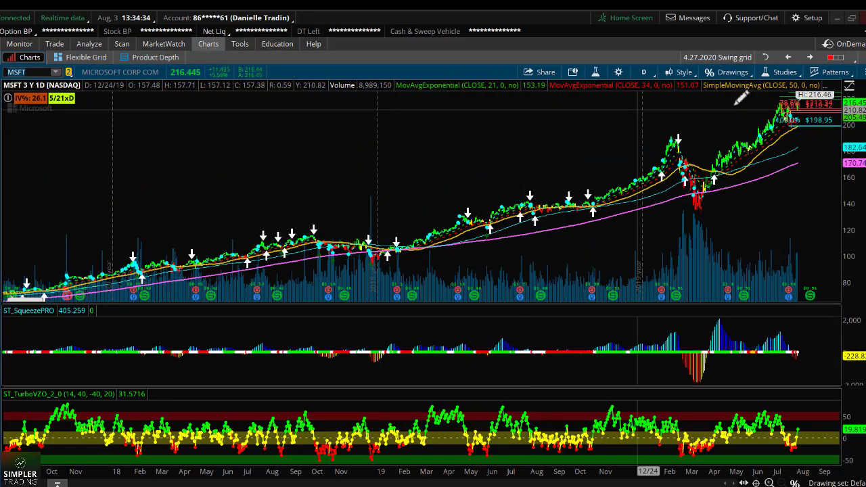
pyautogui.moveTo(743, 99); pyautogui.dragTo(829, 150)
pyautogui.scroll(3, 429, 213)
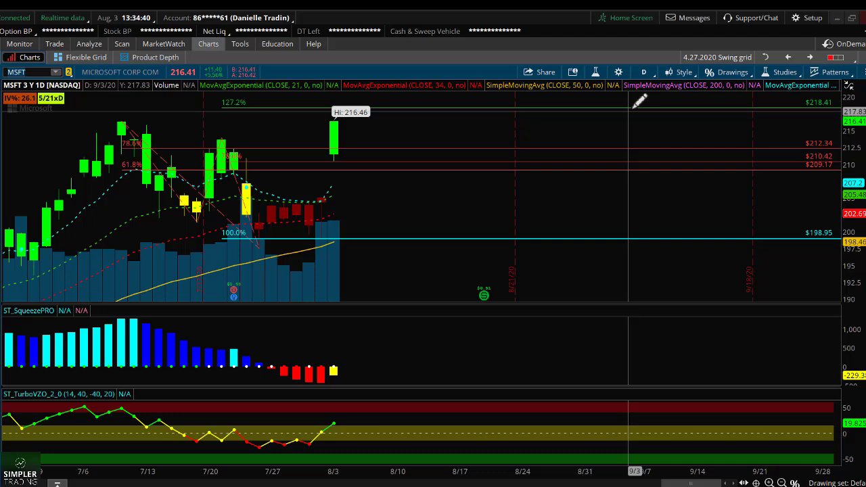
# - Box the latest squeeze bars, the TurboVZO dip and the candles near $198.95, and draw an arrow to the $218.41 extension
pyautogui.moveTo(641, 101)
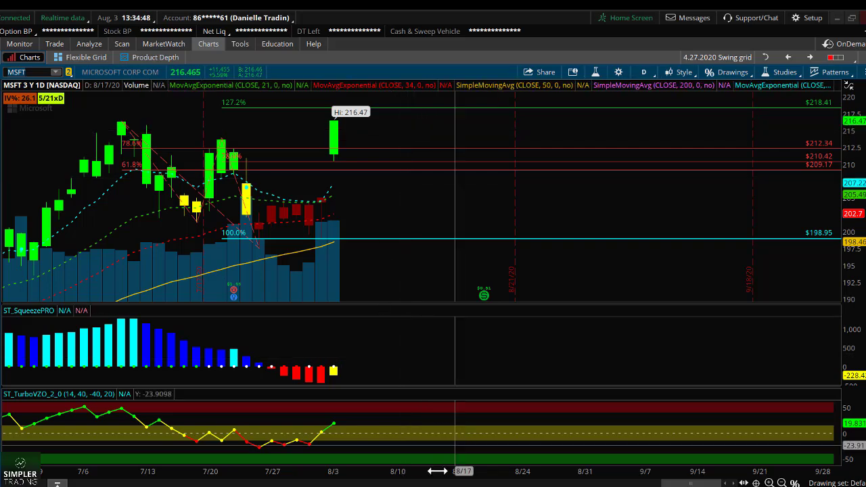
pyautogui.moveTo(437, 471); pyautogui.dragTo(406, 471)
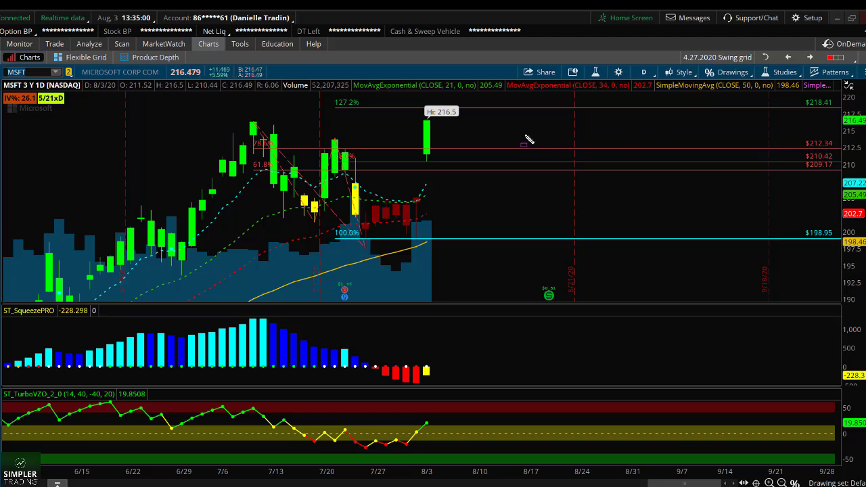
pyautogui.moveTo(338, 354); pyautogui.dragTo(465, 392)
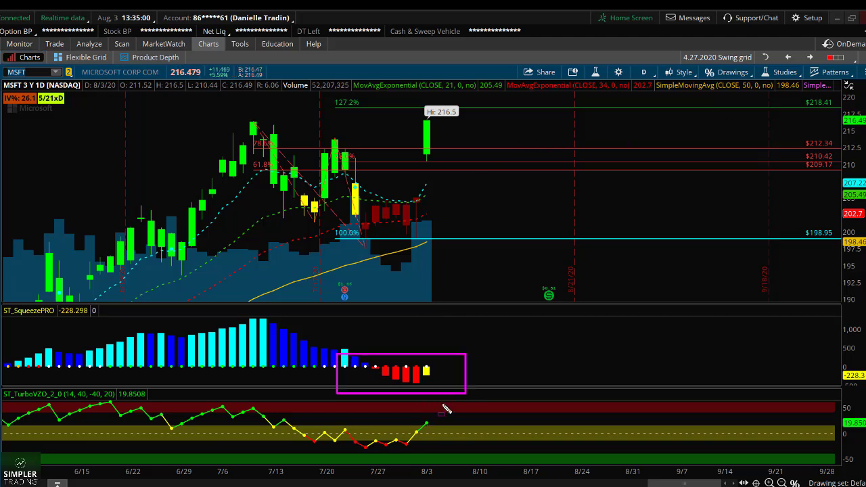
pyautogui.moveTo(320, 425); pyautogui.dragTo(410, 454)
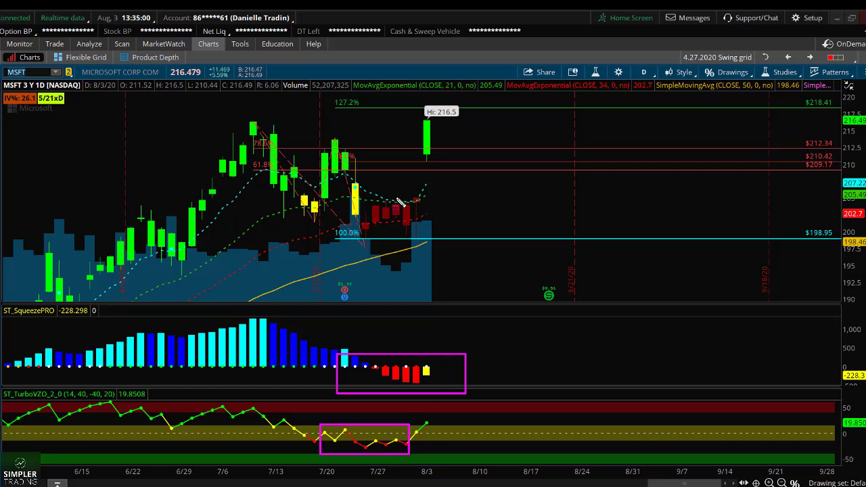
pyautogui.moveTo(368, 245); pyautogui.dragTo(443, 247)
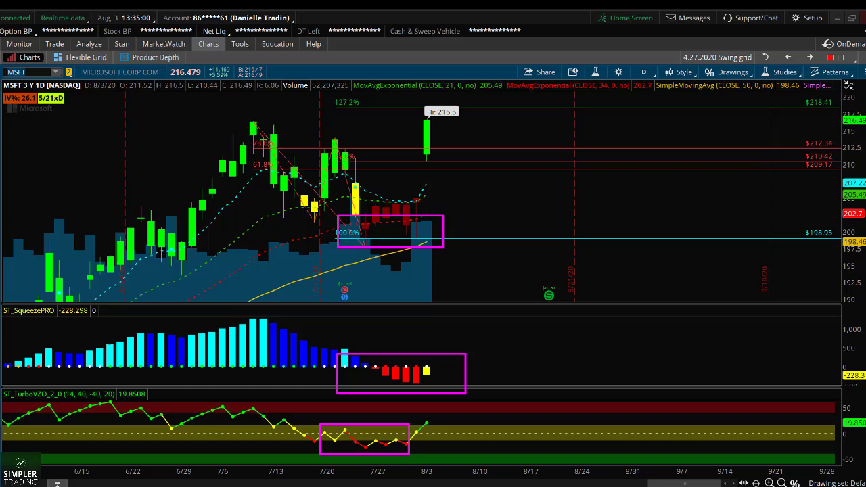
pyautogui.click(819, 113)
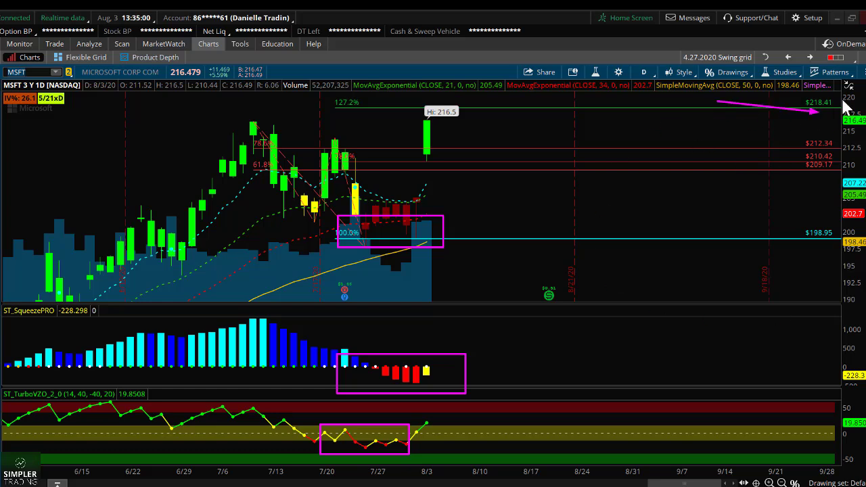
# - Review MSFT's 28 AUG 20 option chain and the butterfly position's trade price and mark
pyautogui.click(49, 44)
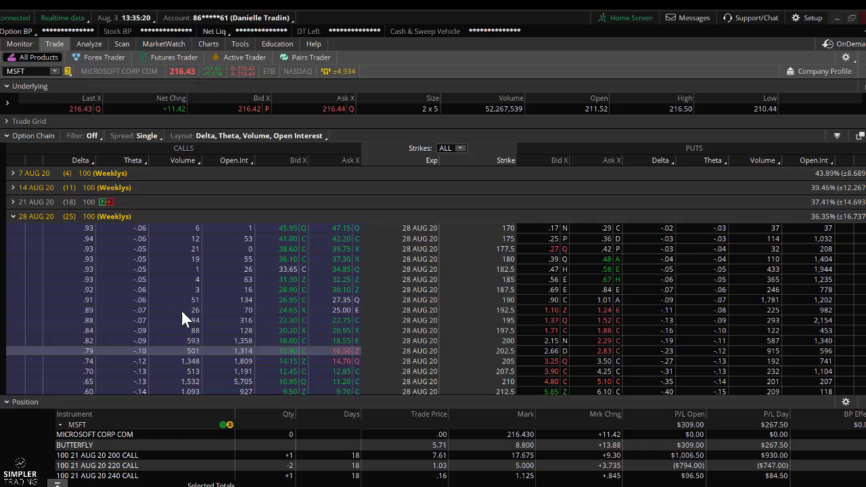
pyautogui.scroll(-3, 180, 312)
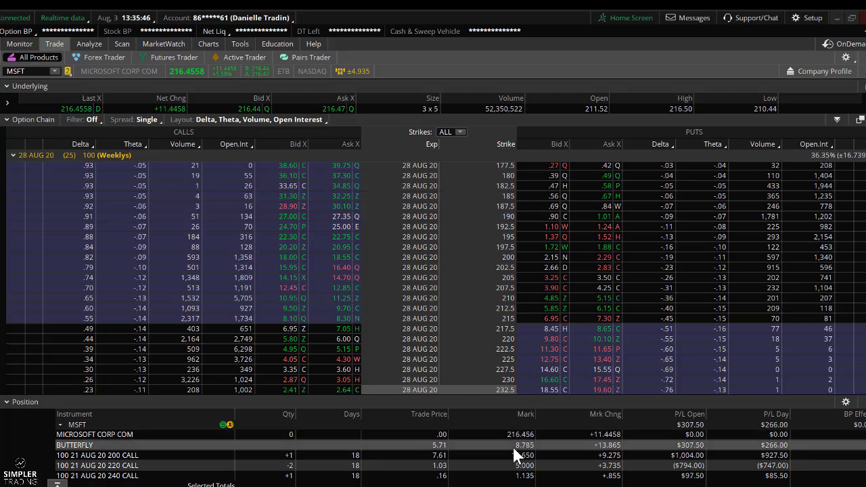
# - Load NFLX as the chart symbol and display its recent daily candles and Fibonacci levels
pyautogui.click(212, 45)
pyautogui.click(36, 73)
pyautogui.write('N')
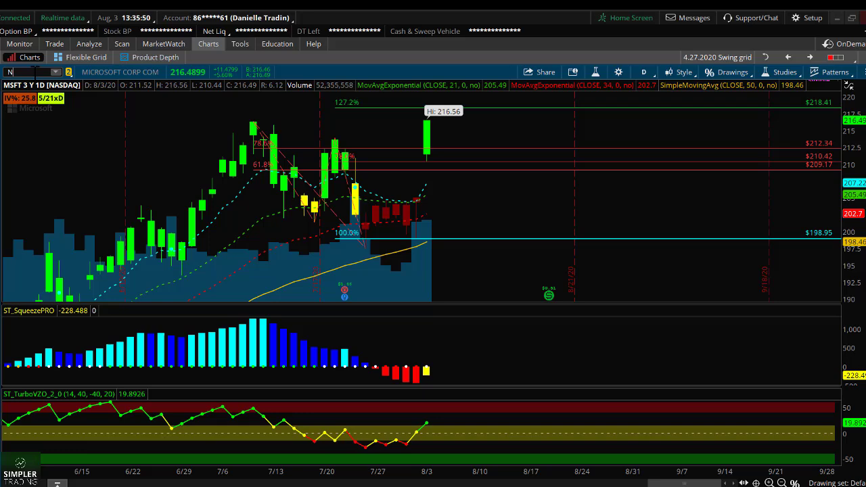
pyautogui.write('FLX')
pyautogui.press('Return')
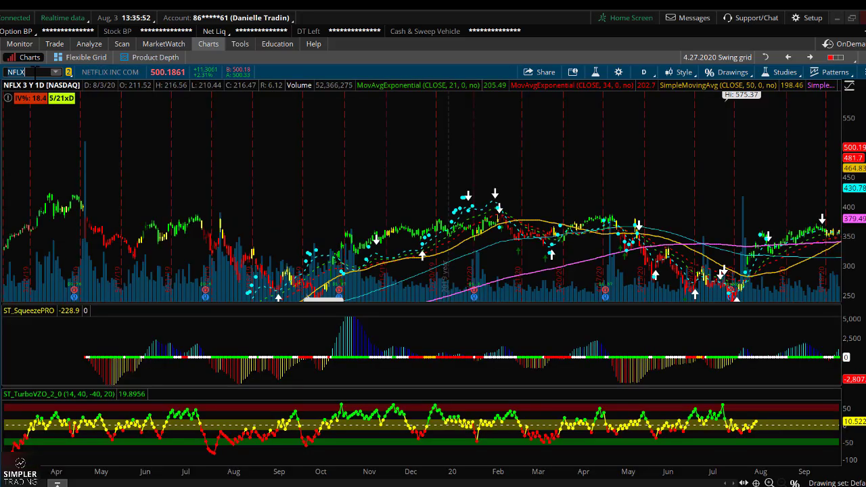
pyautogui.moveTo(704, 108)
pyautogui.mouseDown()
pyautogui.moveTo(720, 128)
pyautogui.moveTo(839, 122)
pyautogui.mouseUp()
pyautogui.moveTo(310, 169); pyautogui.dragTo(737, 169)
pyautogui.moveTo(510, 473); pyautogui.dragTo(546, 466)
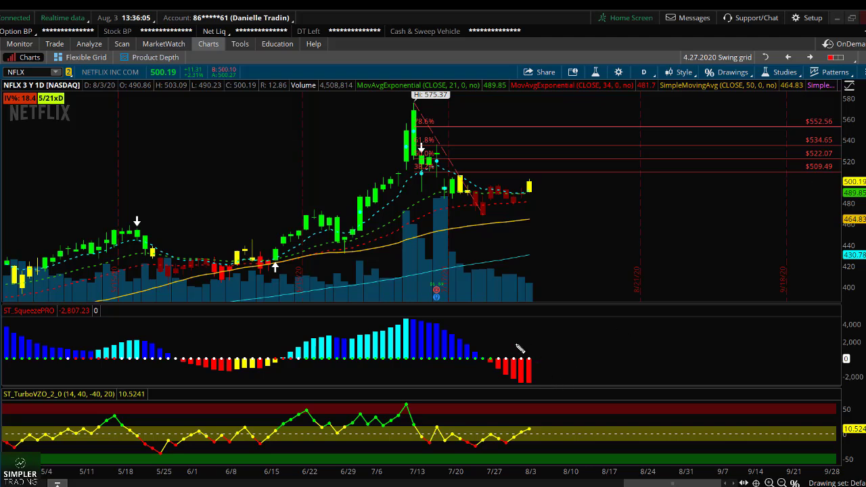
# - Circle NFLX's latest red squeeze bars and TurboVZO dip, mark the recent consolidation candles, and clear the annotations
pyautogui.moveTo(520, 349)
pyautogui.mouseDown()
pyautogui.moveTo(494, 365)
pyautogui.moveTo(555, 363)
pyautogui.moveTo(548, 351)
pyautogui.mouseUp()
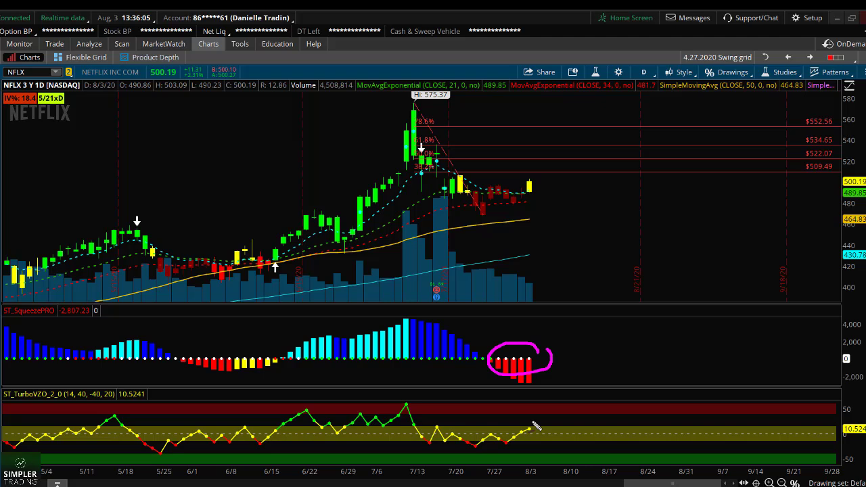
pyautogui.moveTo(535, 425)
pyautogui.mouseDown()
pyautogui.moveTo(477, 431)
pyautogui.moveTo(468, 448)
pyautogui.moveTo(519, 453)
pyautogui.moveTo(547, 423)
pyautogui.mouseUp()
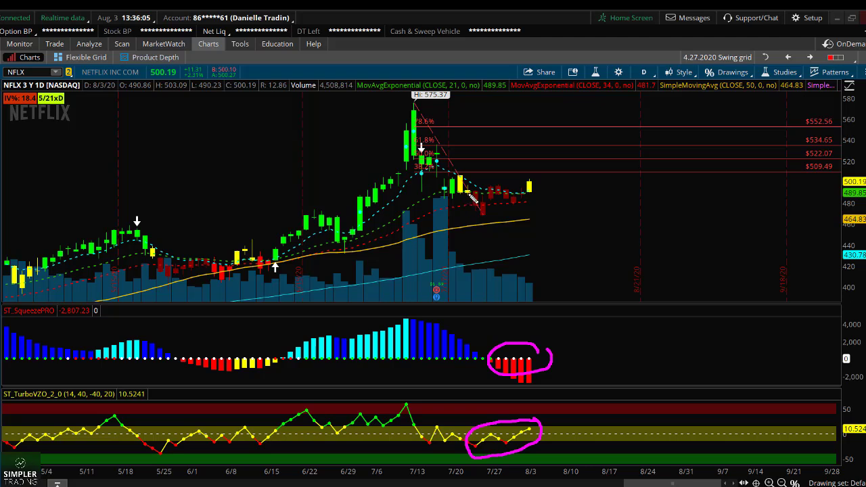
pyautogui.moveTo(467, 188)
pyautogui.mouseDown()
pyautogui.moveTo(497, 203)
pyautogui.moveTo(528, 198)
pyautogui.mouseUp()
pyautogui.press('Escape')
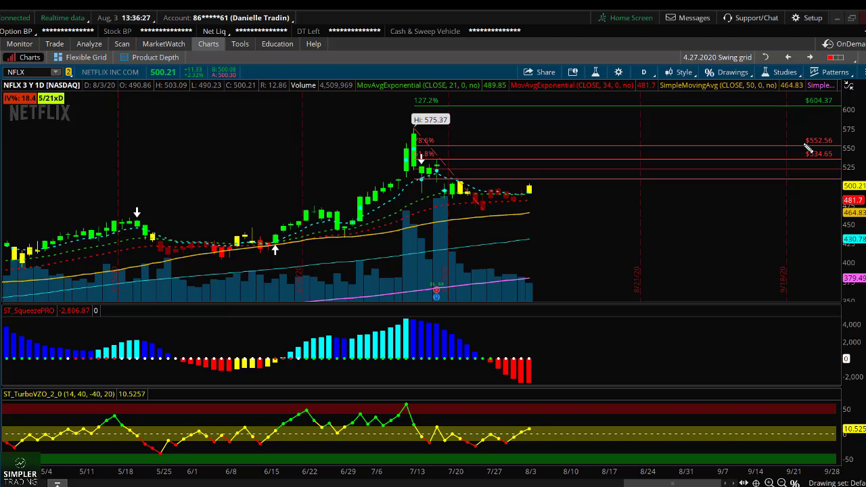
# - Draw wavy lines near the $552.56 and $604.37 levels, handwrite EASY beside the lower one, and clear the annotations
pyautogui.moveTo(803, 154); pyautogui.dragTo(667, 142)
pyautogui.moveTo(677, 100)
pyautogui.mouseDown()
pyautogui.moveTo(707, 108)
pyautogui.moveTo(788, 103)
pyautogui.mouseUp()
pyautogui.moveTo(592, 132)
pyautogui.mouseDown()
pyautogui.moveTo(611, 150)
pyautogui.moveTo(606, 126)
pyautogui.mouseUp()
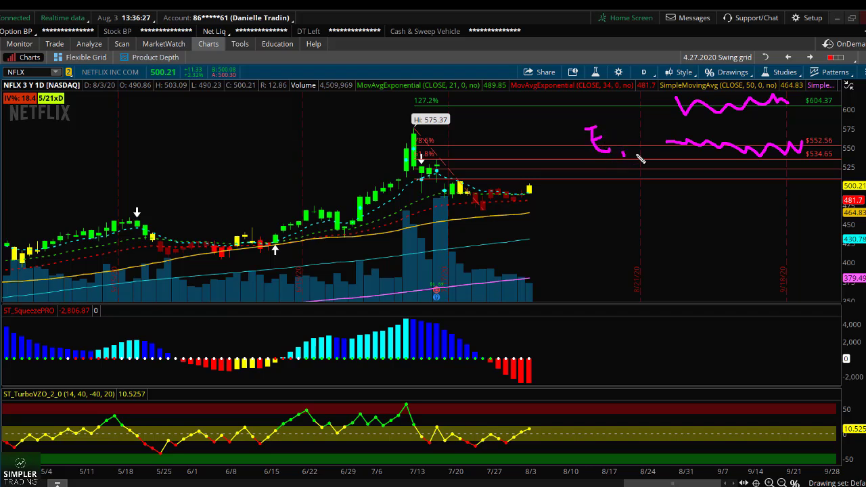
pyautogui.moveTo(618, 154); pyautogui.dragTo(637, 156)
pyautogui.moveTo(622, 148); pyautogui.dragTo(655, 153)
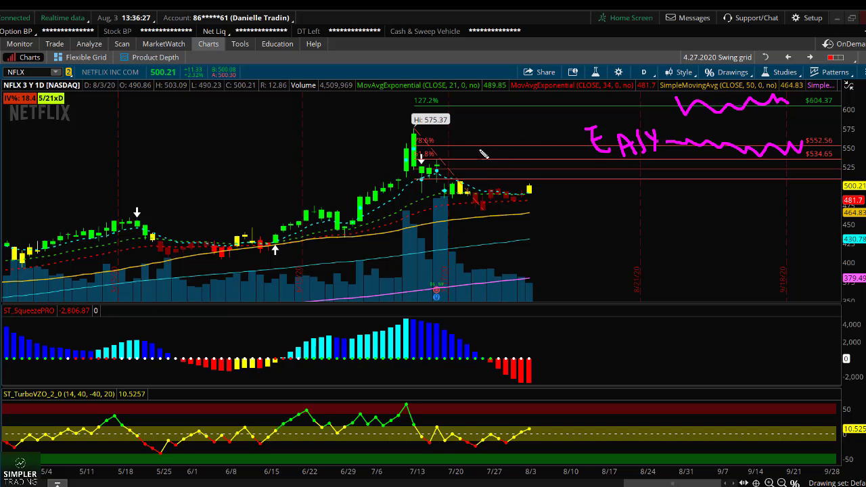
pyautogui.moveTo(478, 144); pyautogui.dragTo(531, 154)
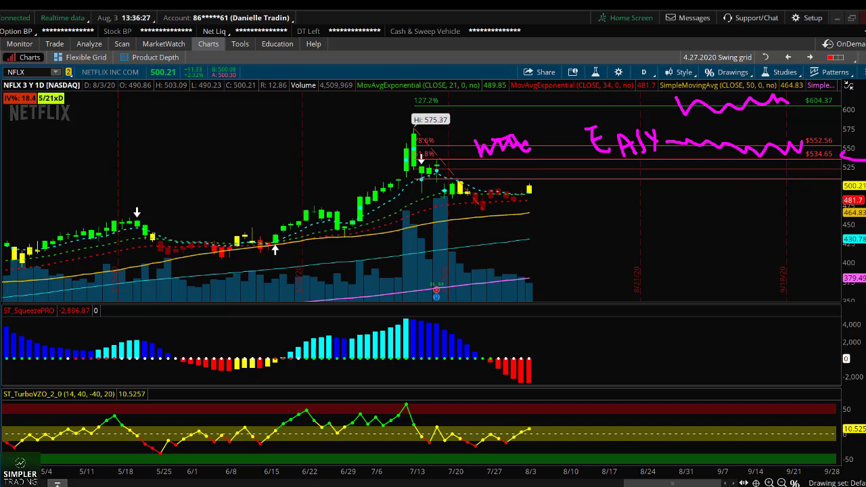
pyautogui.press('Escape')
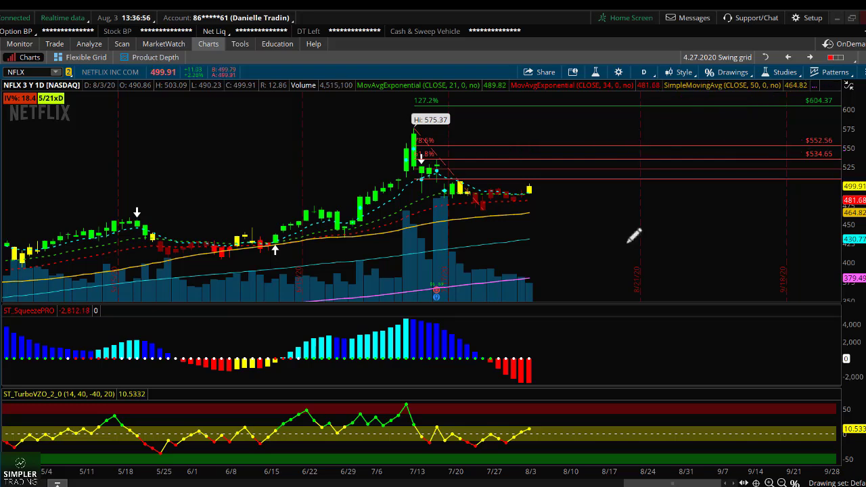
# - Open the NFLX option chain and examine the 28 AUG 20 calls near the current price
pyautogui.click(55, 44)
pyautogui.write('NFLX')
pyautogui.press('Return')
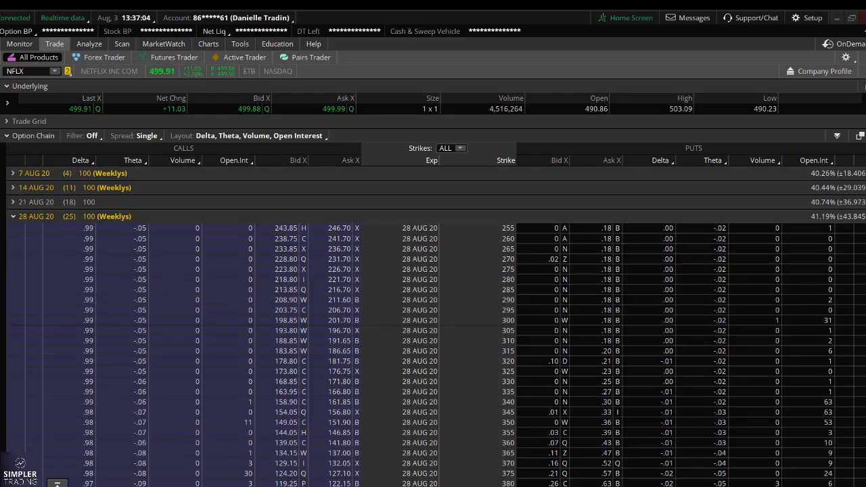
pyautogui.scroll(-3, 763, 277)
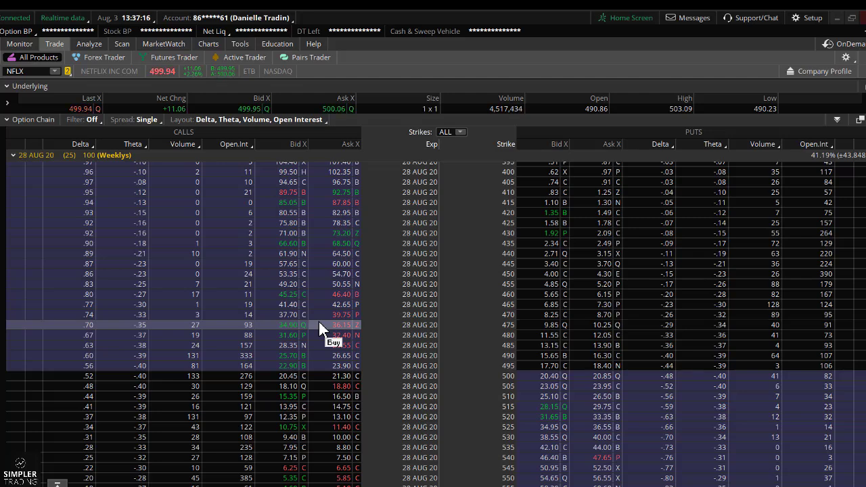
# - Collapse the 28 AUG 20 expiration, expand 21 AUG 20 instead, and display its calls around the 550 strike
pyautogui.click(29, 156)
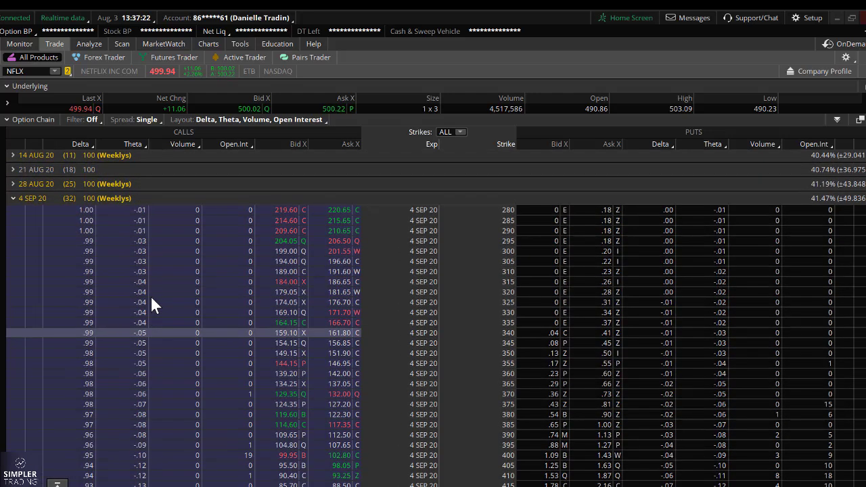
pyautogui.click(30, 200)
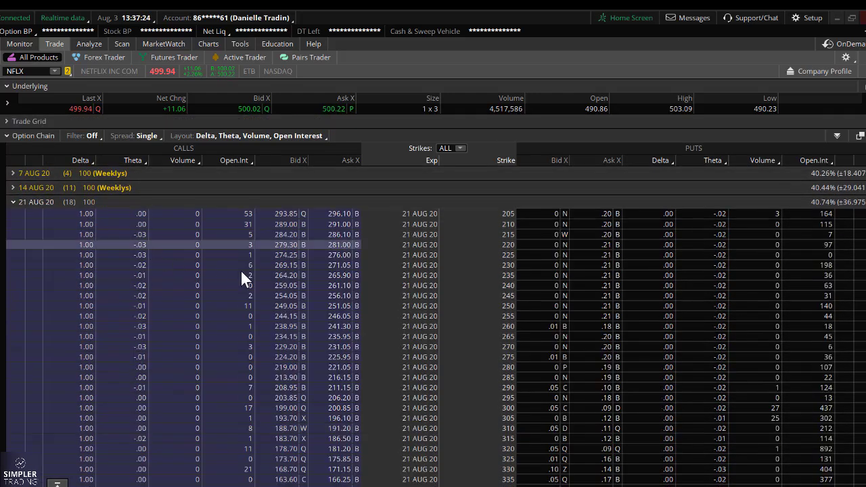
pyautogui.scroll(-2, 194, 328)
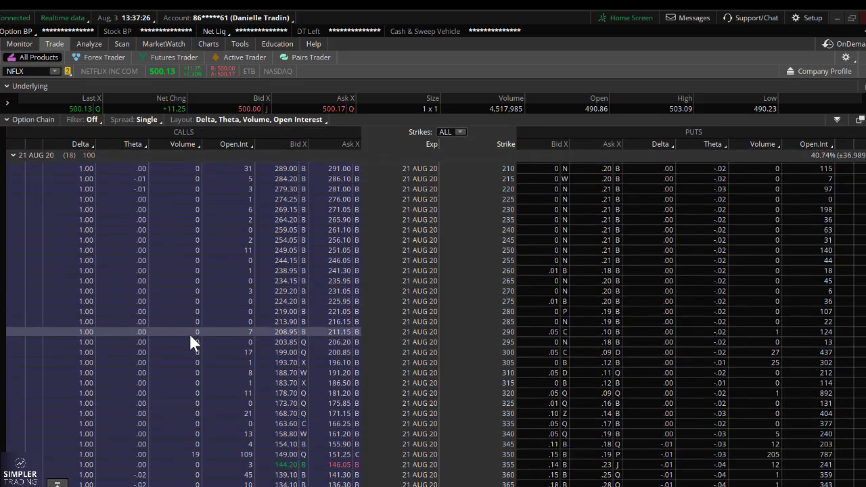
pyautogui.scroll(-10, 188, 332)
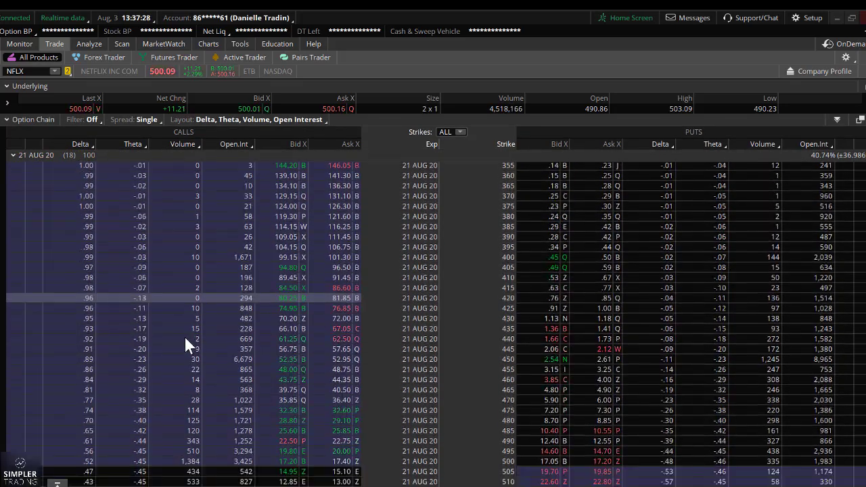
pyautogui.scroll(-8, 184, 335)
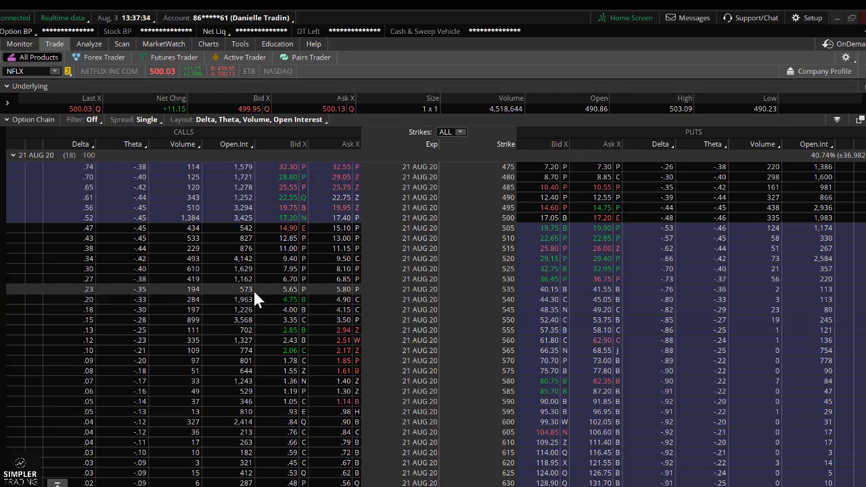
pyautogui.scroll(-1, 261, 278)
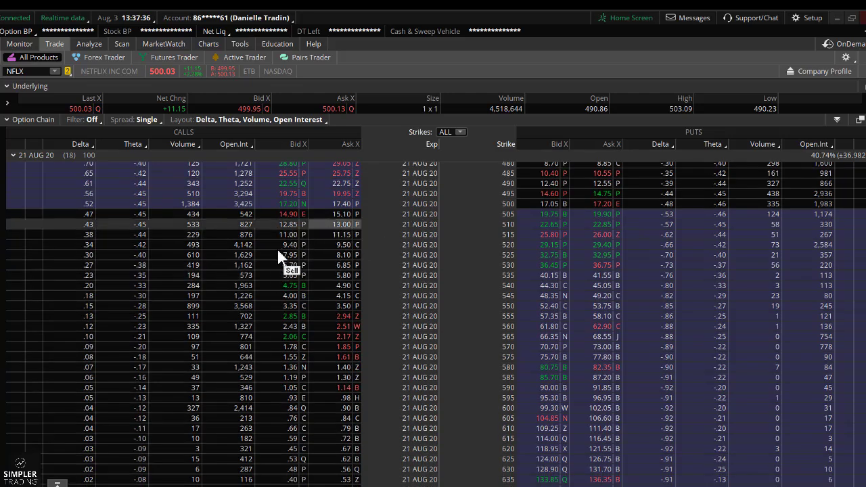
# - Create a buy butterfly order centred on the 21 AUG 20 550 call for NFLX
pyautogui.rightClick(335, 305)
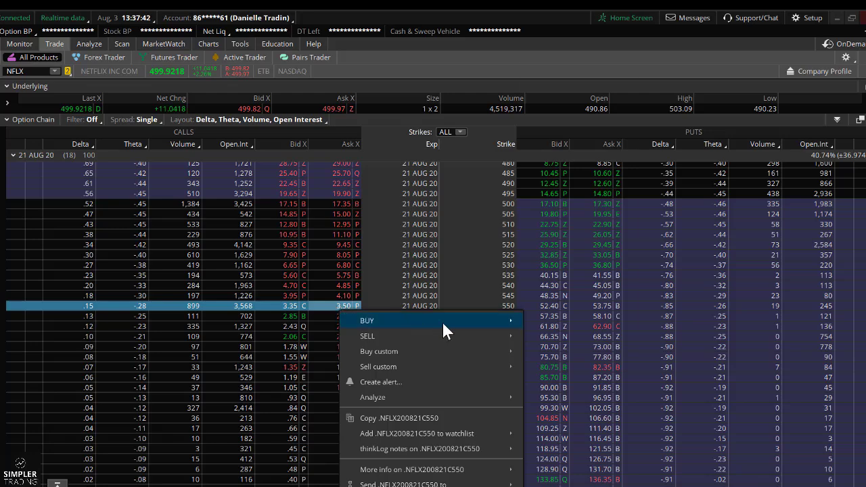
pyautogui.moveTo(492, 322)
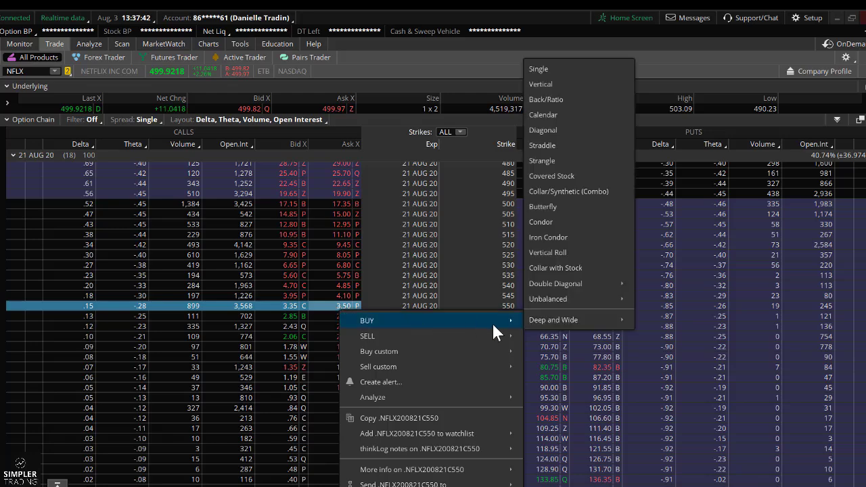
pyautogui.click(551, 206)
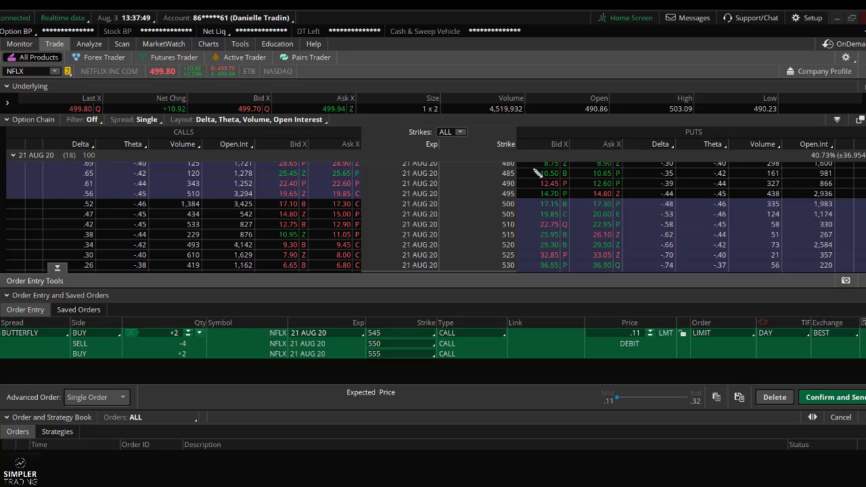
# - Draw a freehand bullseye of concentric rings over the option chain around a small centre circle
pyautogui.moveTo(531, 174); pyautogui.dragTo(539, 167)
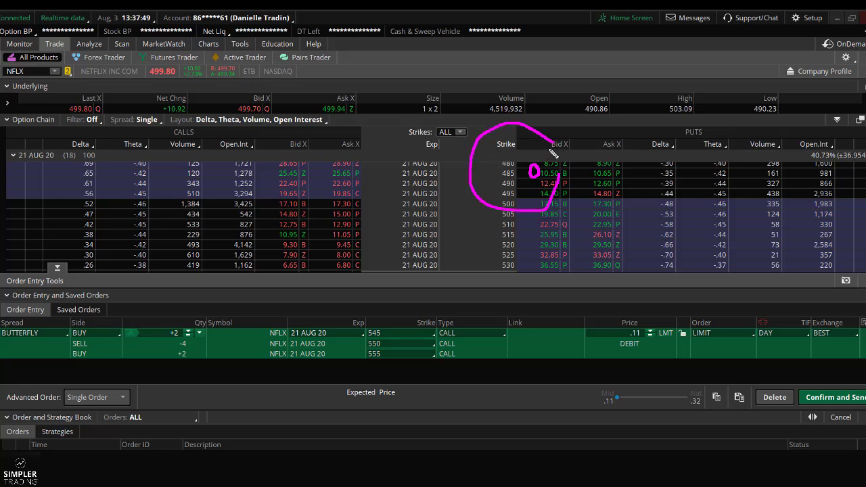
pyautogui.moveTo(555, 106)
pyautogui.mouseDown()
pyautogui.moveTo(498, 252)
pyautogui.moveTo(587, 123)
pyautogui.mouseUp()
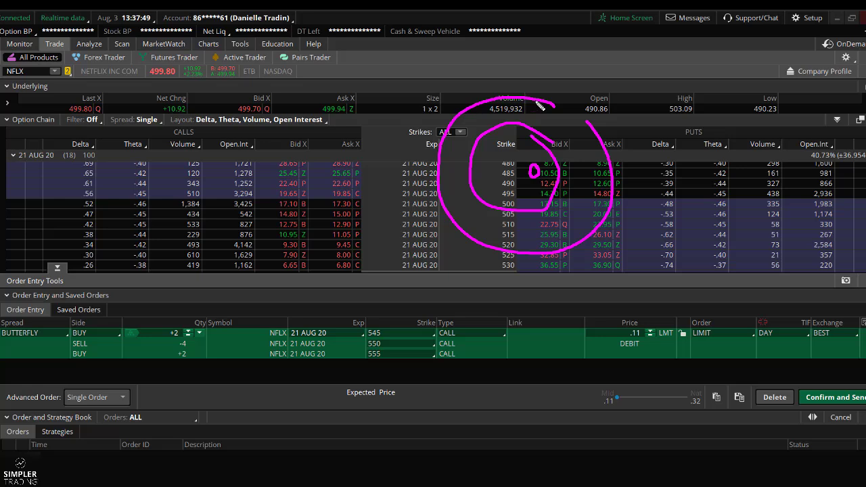
pyautogui.moveTo(612, 73)
pyautogui.mouseDown()
pyautogui.moveTo(473, 80)
pyautogui.moveTo(593, 265)
pyautogui.moveTo(617, 105)
pyautogui.mouseUp()
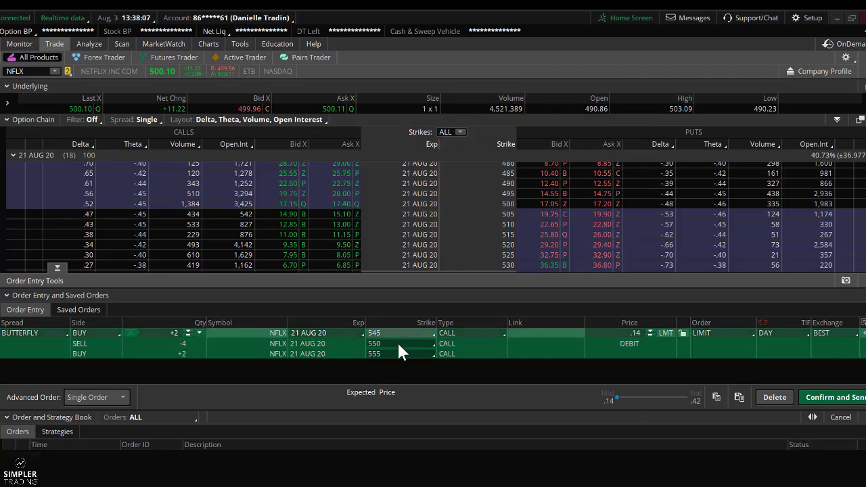
# - Widen the NFLX butterfly by setting its lower strike to 525 and its upper strike to 575
pyautogui.click(398, 333)
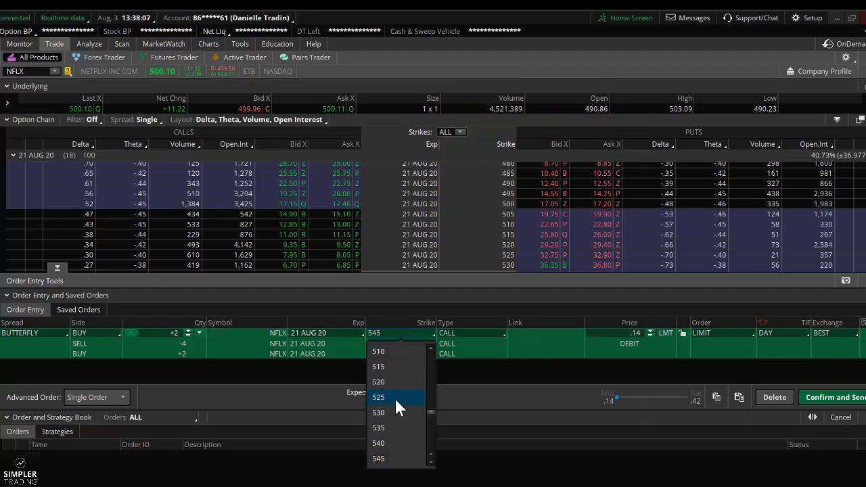
pyautogui.click(388, 364)
pyautogui.click(383, 354)
pyautogui.scroll(-1, 406, 459)
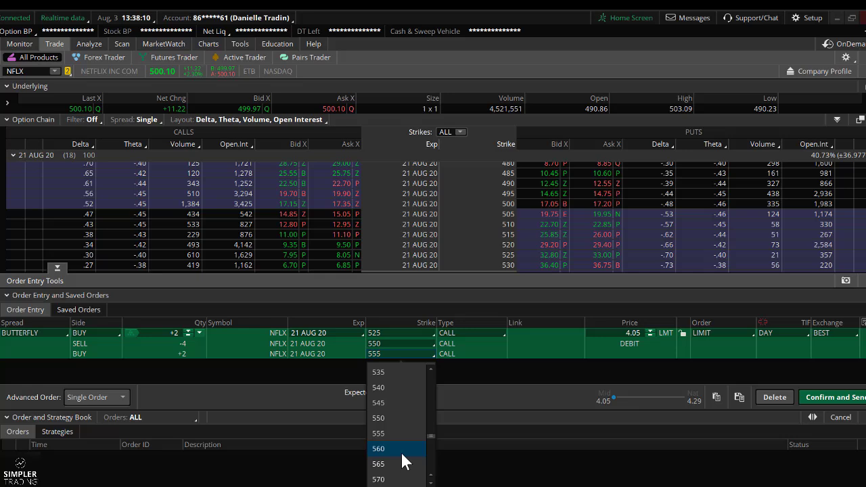
pyautogui.click(391, 448)
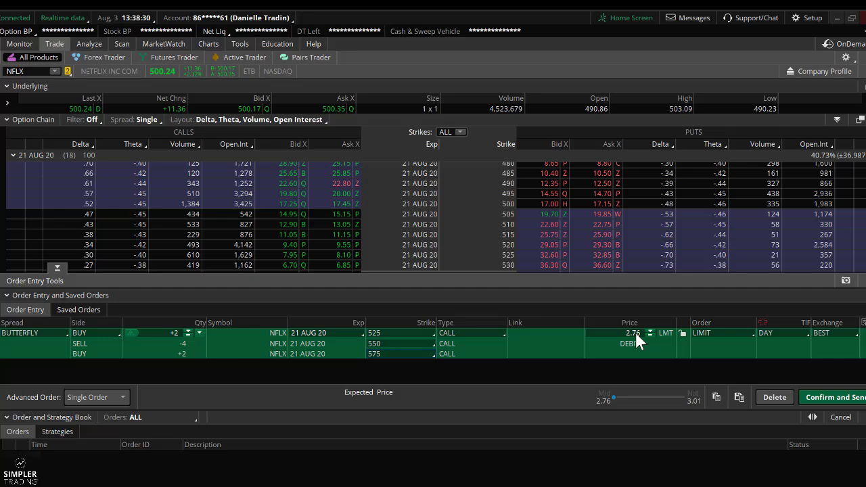
# - Review the order confirmation for the 525/550/575 NFLX butterfly and close it without sending
pyautogui.click(827, 398)
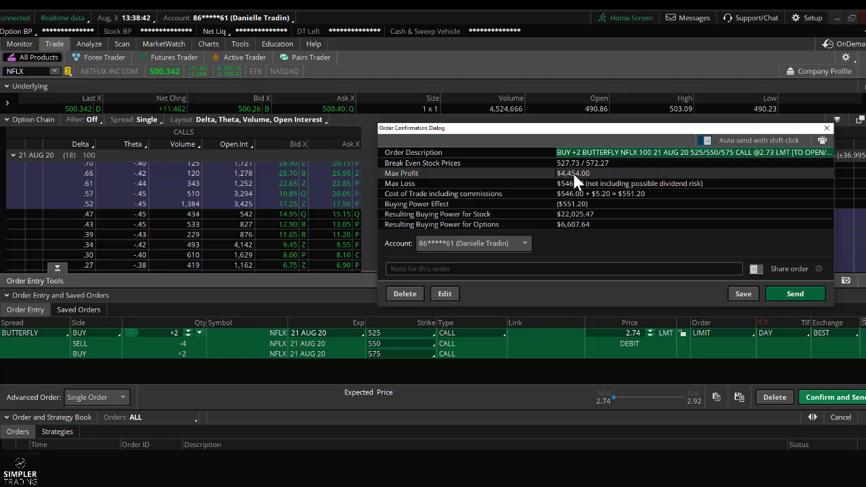
pyautogui.click(826, 130)
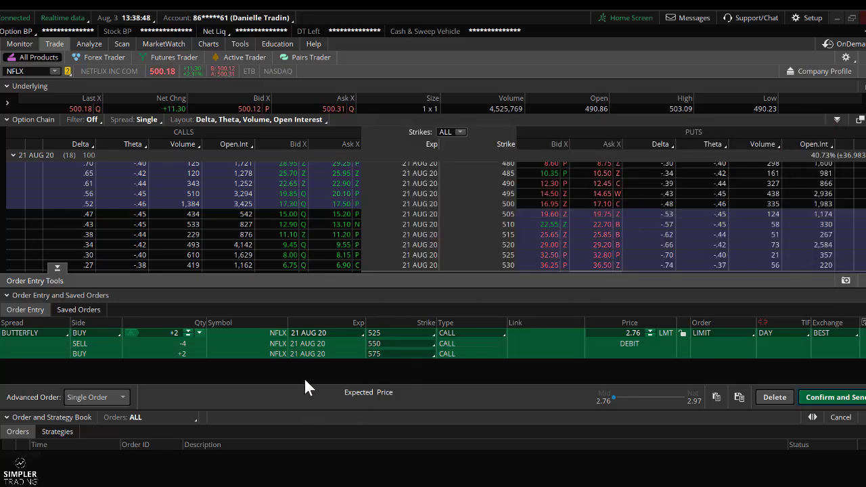
# - Widen the NFLX butterfly by setting its lower strike to 500 and its upper strike to 600
pyautogui.click(387, 330)
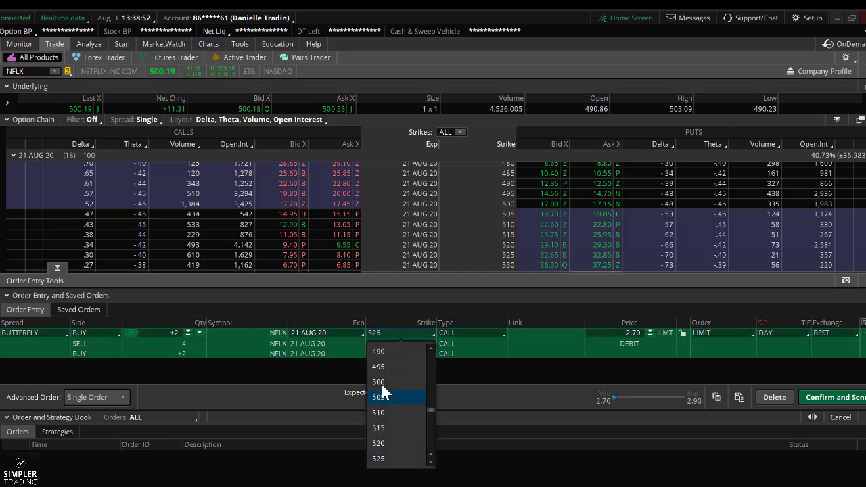
pyautogui.click(380, 383)
pyautogui.click(384, 353)
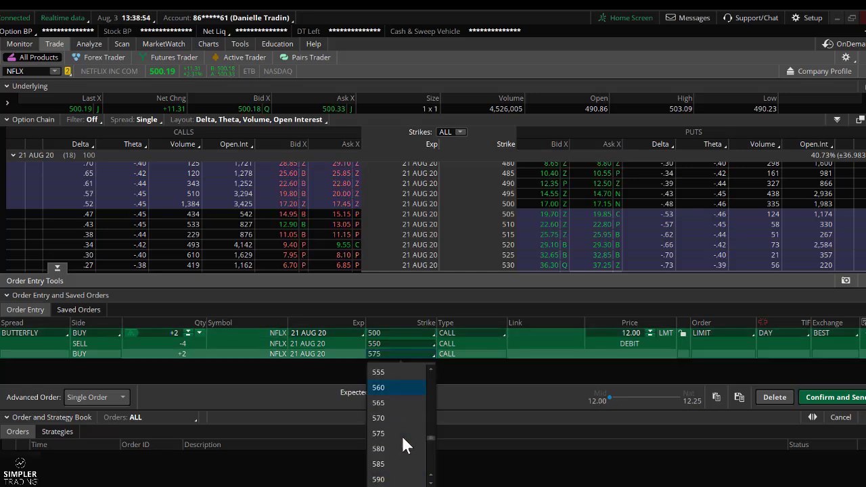
pyautogui.scroll(-1, 392, 433)
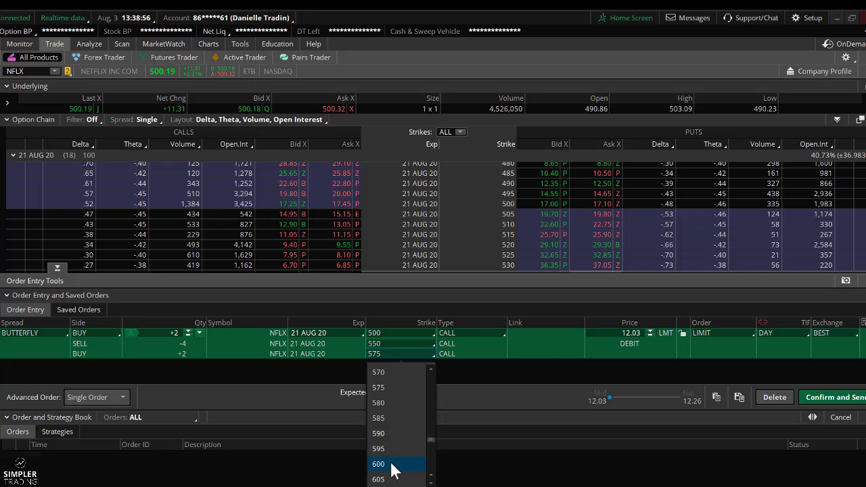
pyautogui.click(393, 468)
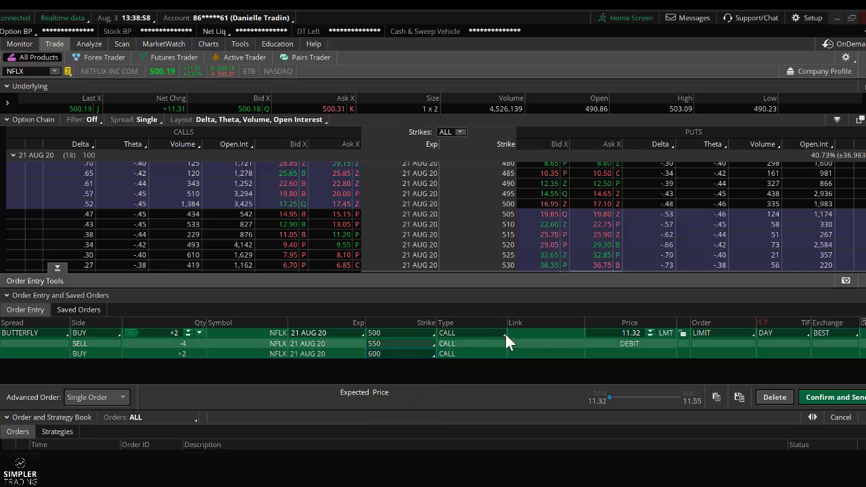
# - Review the order confirmation for the 500/550/600 NFLX butterfly, close it without sending and delete the order
pyautogui.click(802, 398)
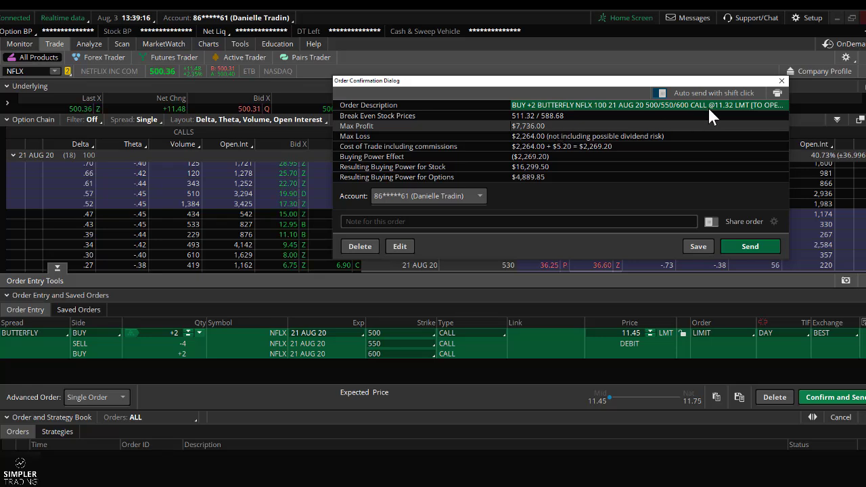
pyautogui.click(781, 81)
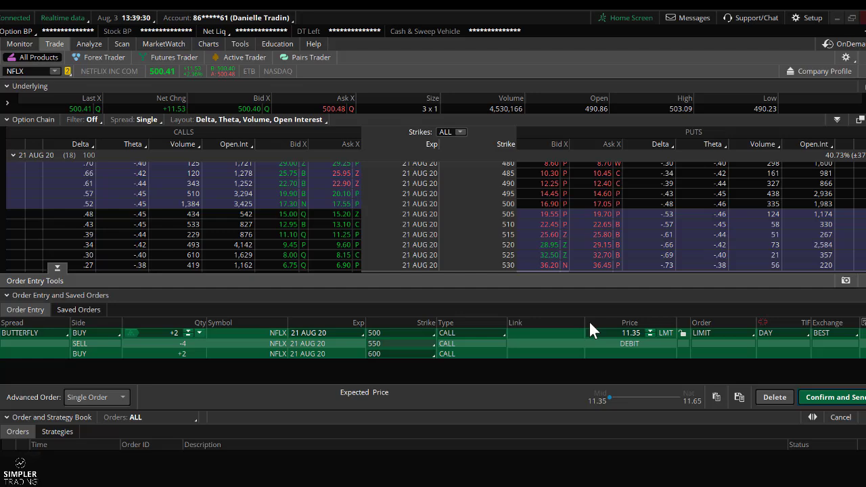
pyautogui.click(768, 397)
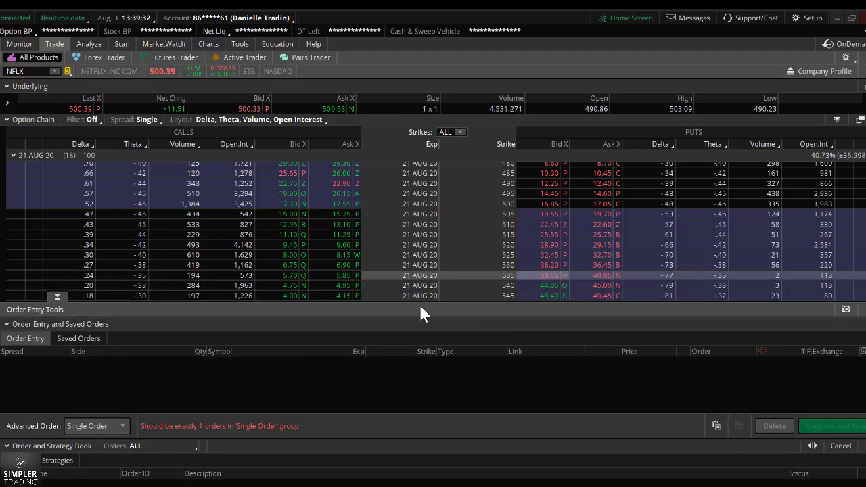
# - Examine the open positions in the position statement from AAPL and ADBE through CRM, MSFT and TSLA
pyautogui.click(19, 43)
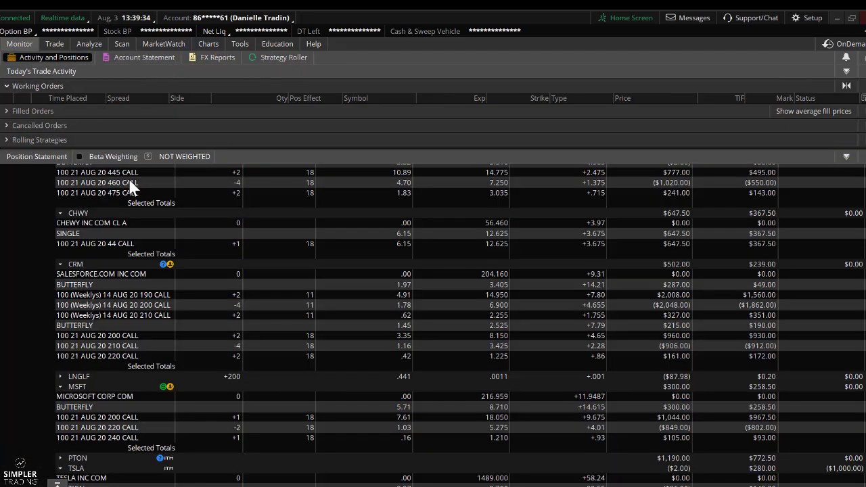
pyautogui.scroll(5, 171, 314)
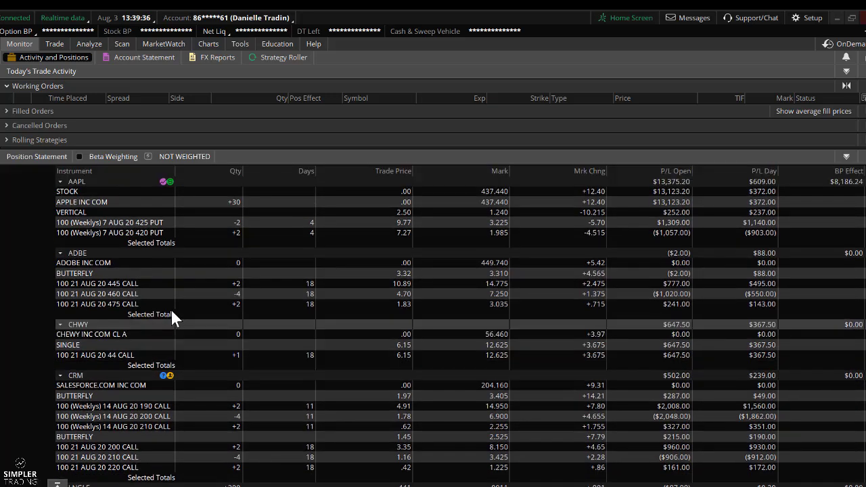
pyautogui.scroll(1, 172, 318)
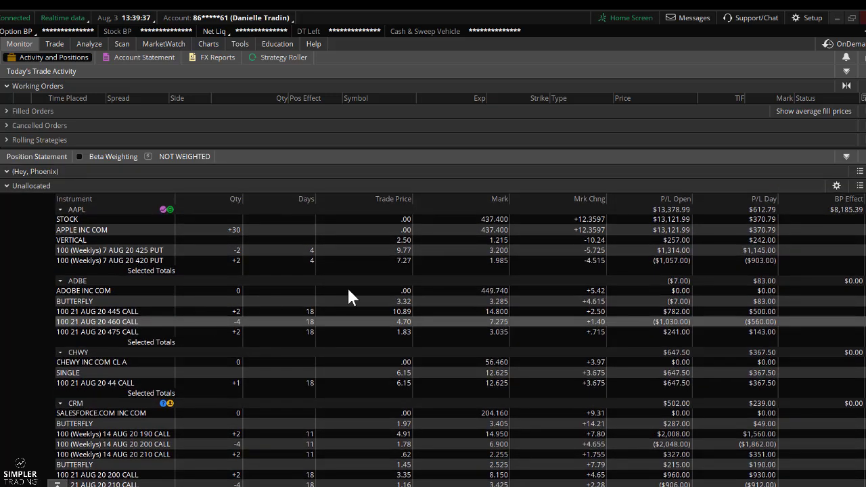
pyautogui.click(460, 322)
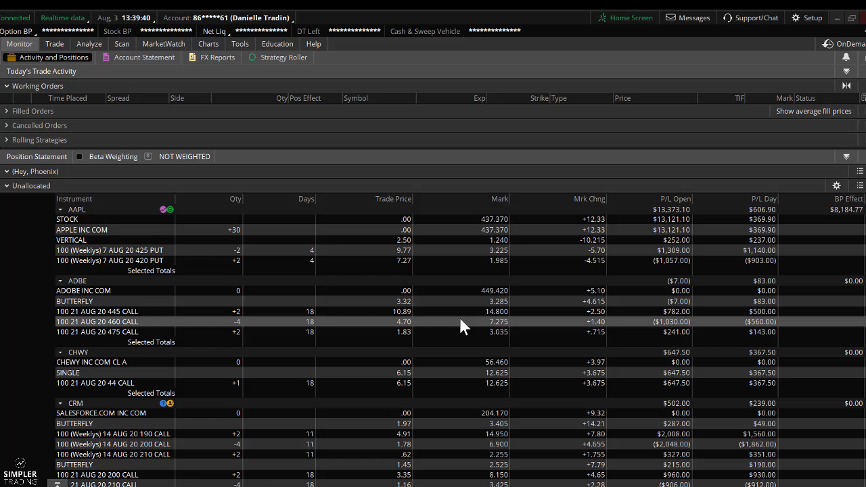
pyautogui.click(441, 302)
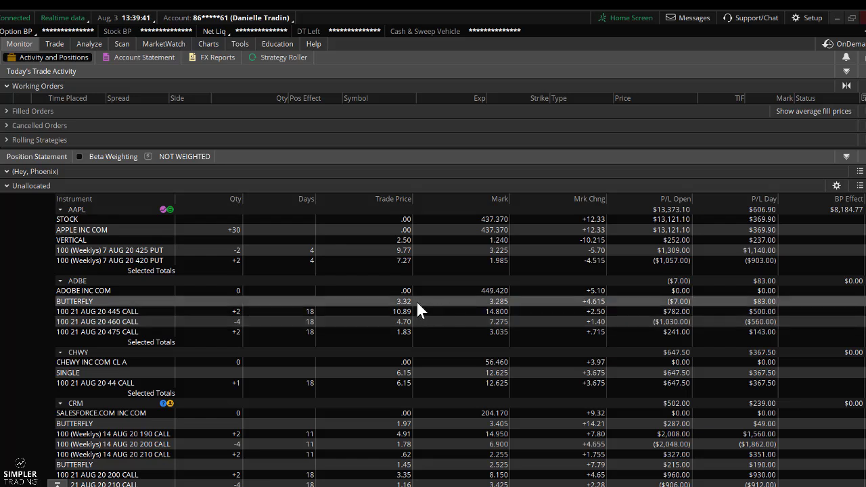
pyautogui.click(199, 251)
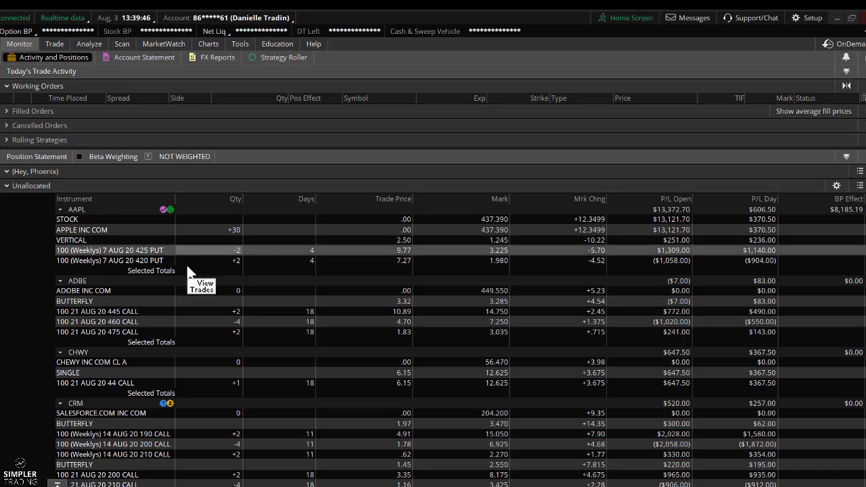
pyautogui.scroll(-3, 170, 264)
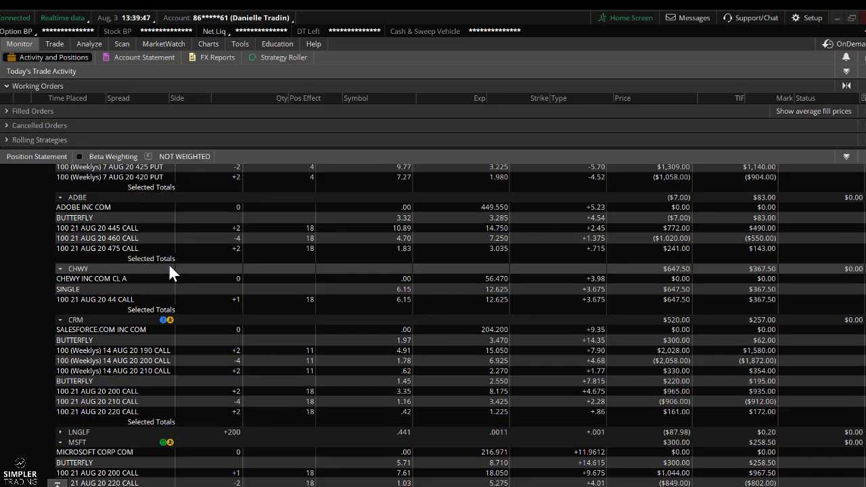
pyautogui.scroll(-3, 169, 278)
pyautogui.scroll(-2, 146, 321)
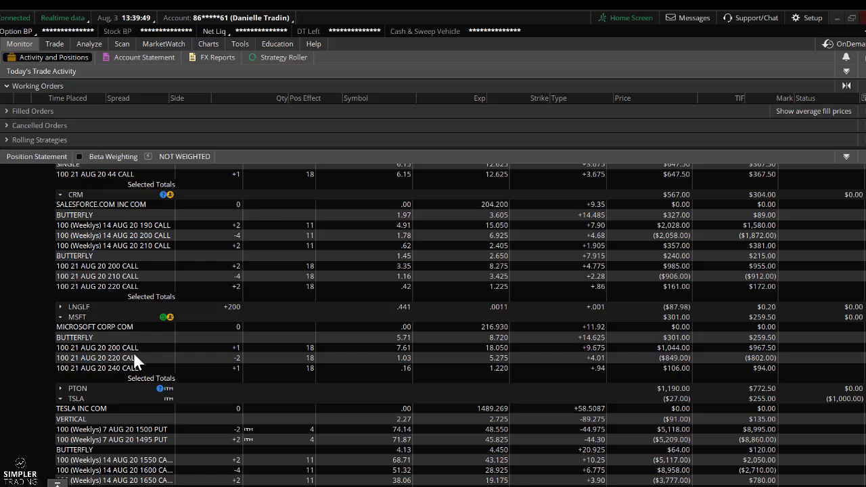
pyautogui.scroll(-3, 134, 342)
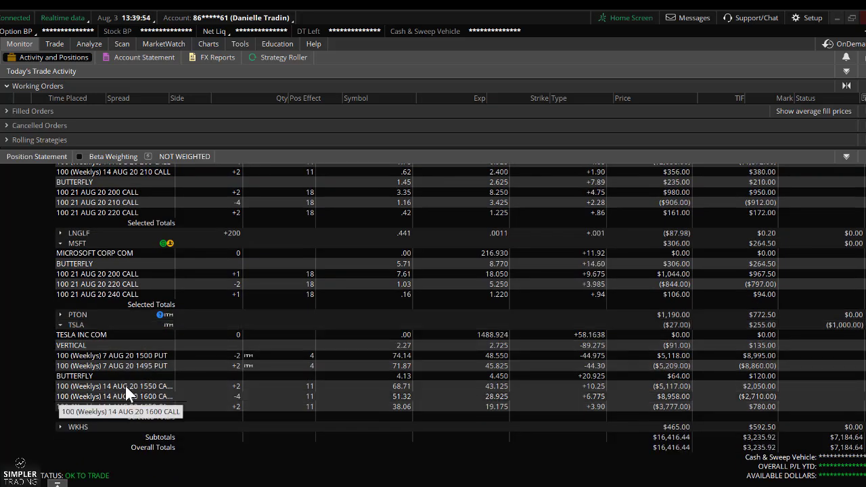
# - Expand the WKHS and PTON positions to show their individual option legs
pyautogui.click(90, 423)
pyautogui.scroll(-1, 98, 400)
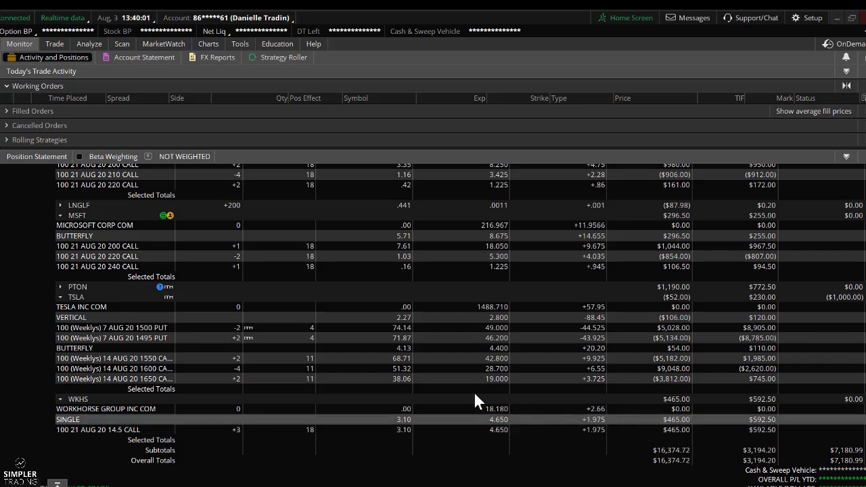
pyautogui.scroll(1, 460, 393)
pyautogui.click(85, 298)
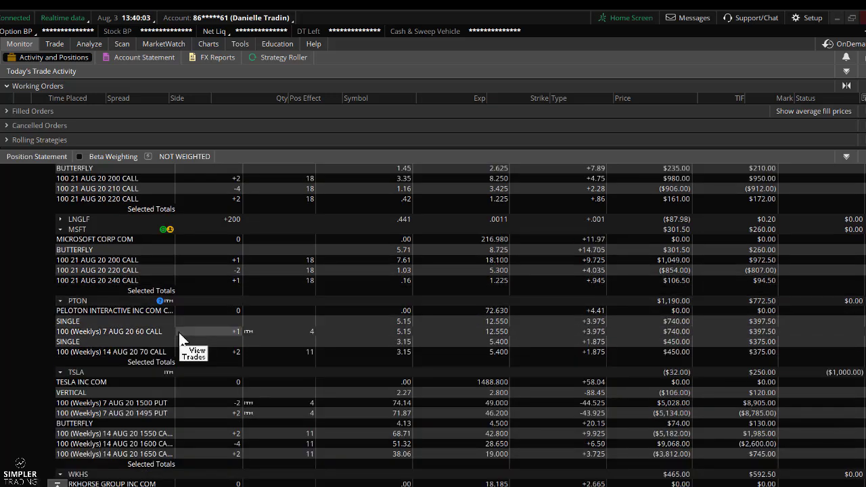
pyautogui.scroll(-4, 178, 332)
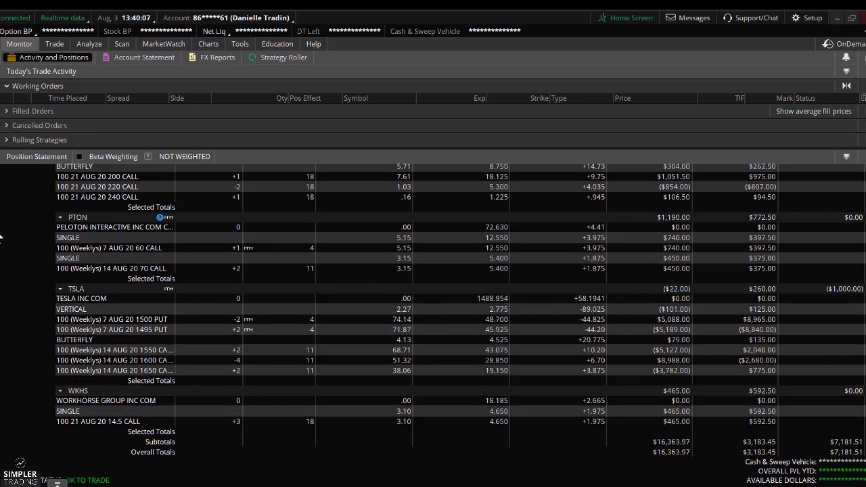
# - Show the account info sidebar and temporarily switch off privacy to examine option buying power and net liquidating value
pyautogui.click(0, 270)
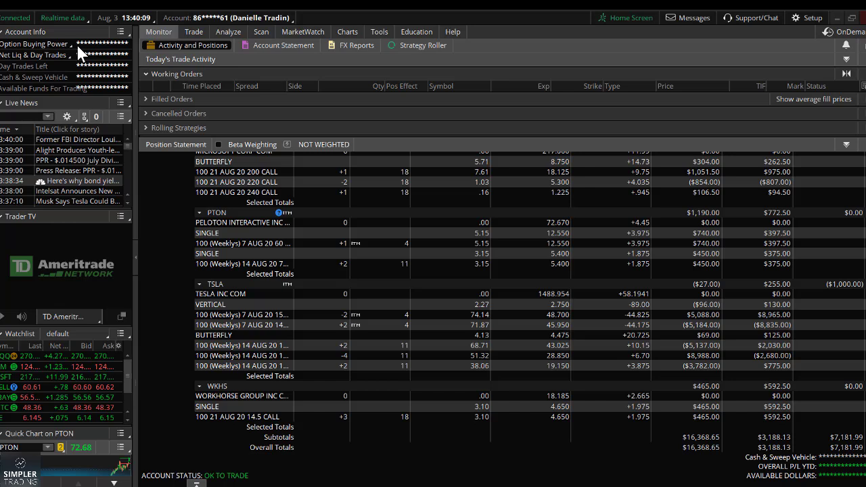
pyautogui.moveTo(67, 42)
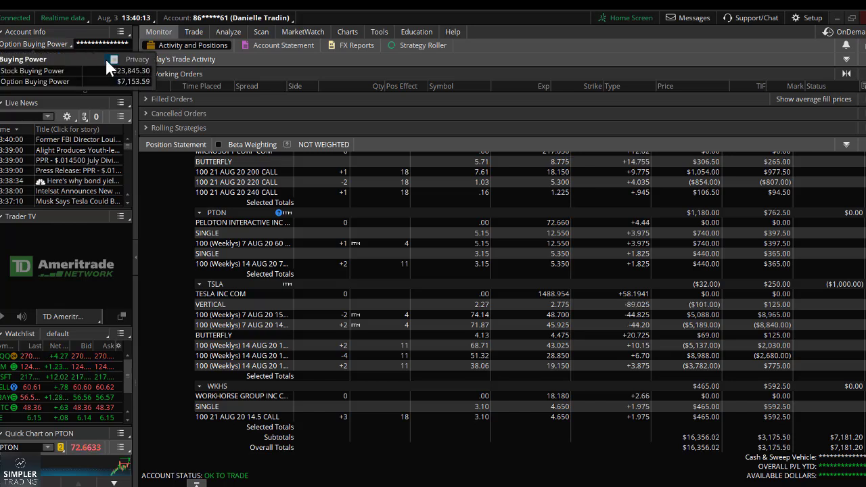
pyautogui.click(105, 58)
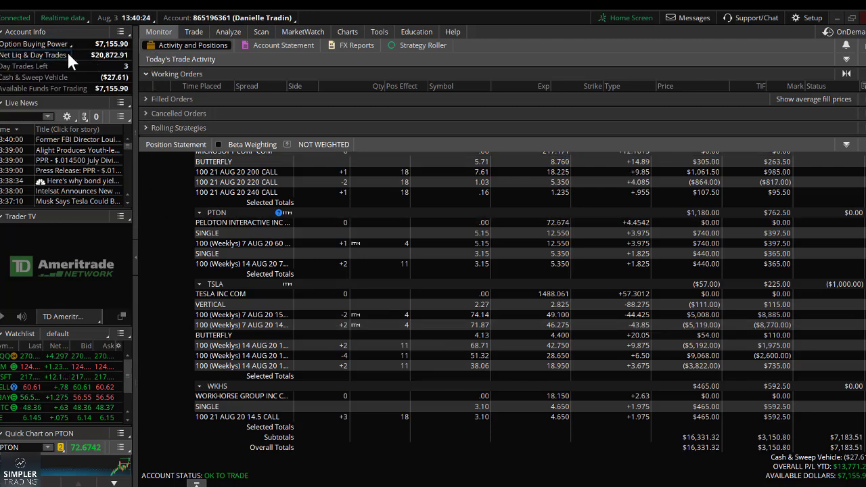
pyautogui.moveTo(67, 50)
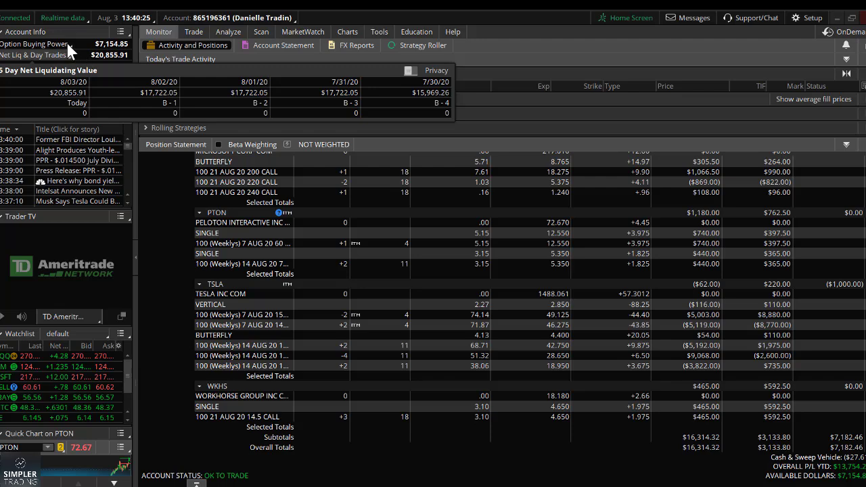
pyautogui.click(113, 59)
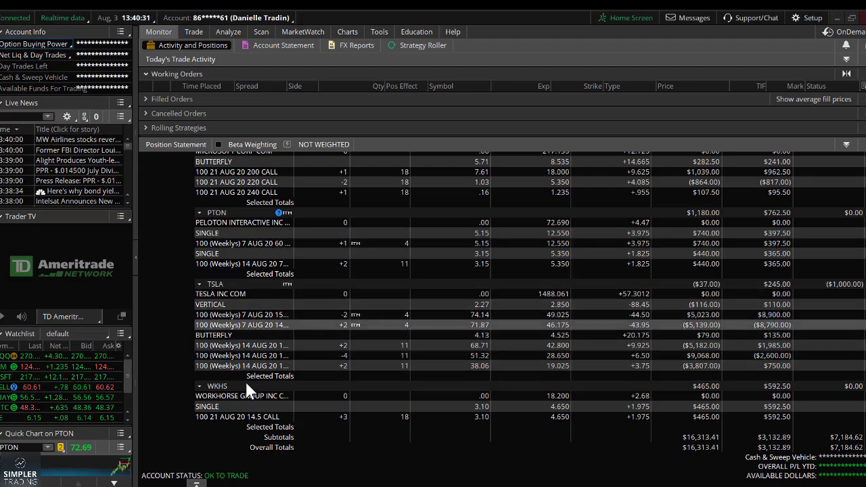
# - Look back over the open positions up to CRM and CHWY, and view the PTON chart
pyautogui.scroll(1, 244, 369)
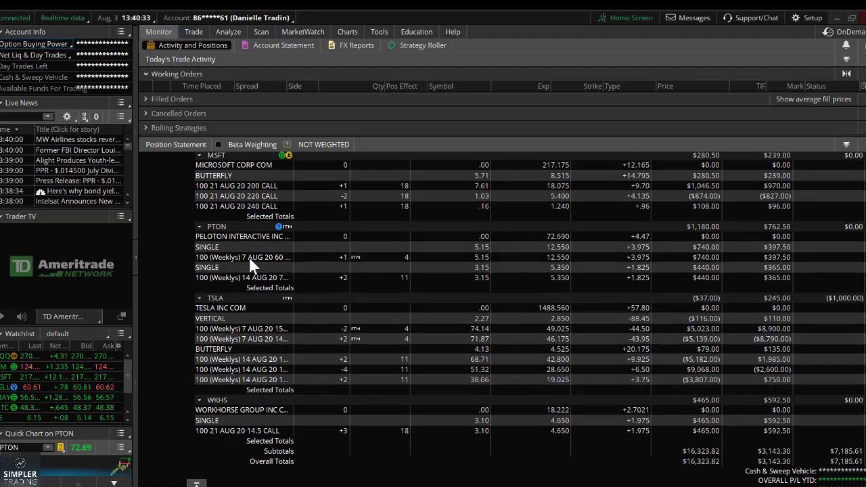
pyautogui.scroll(4, 251, 267)
pyautogui.scroll(5, 267, 279)
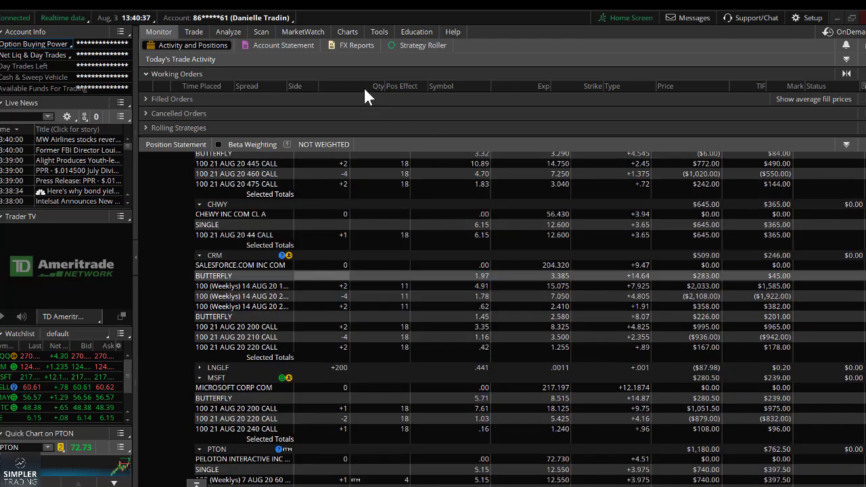
pyautogui.click(348, 31)
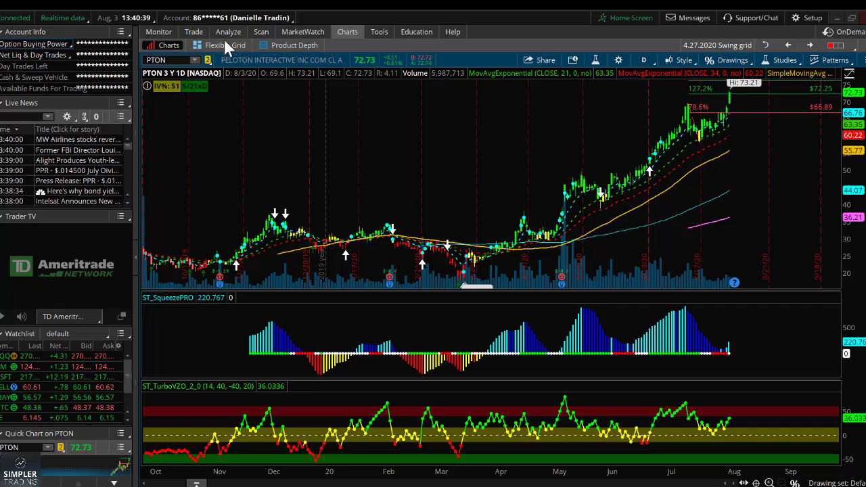
# - Load the option chain for NFLX on the trade page
pyautogui.click(194, 31)
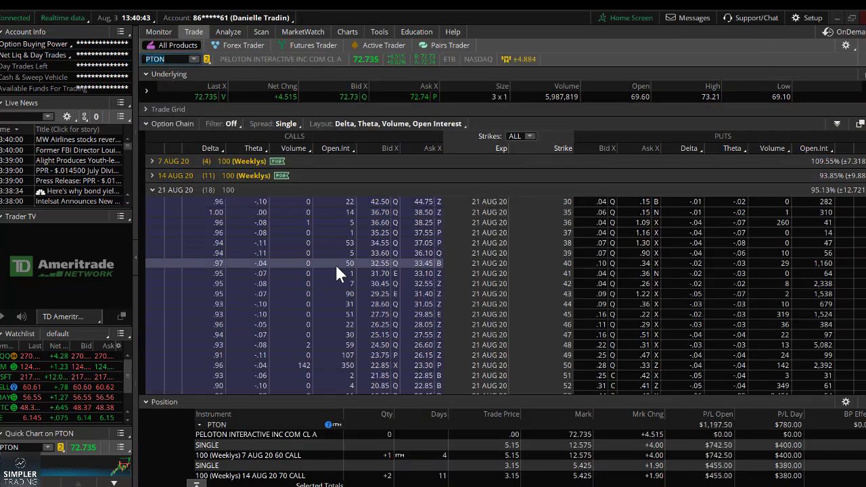
pyautogui.write('NFLX')
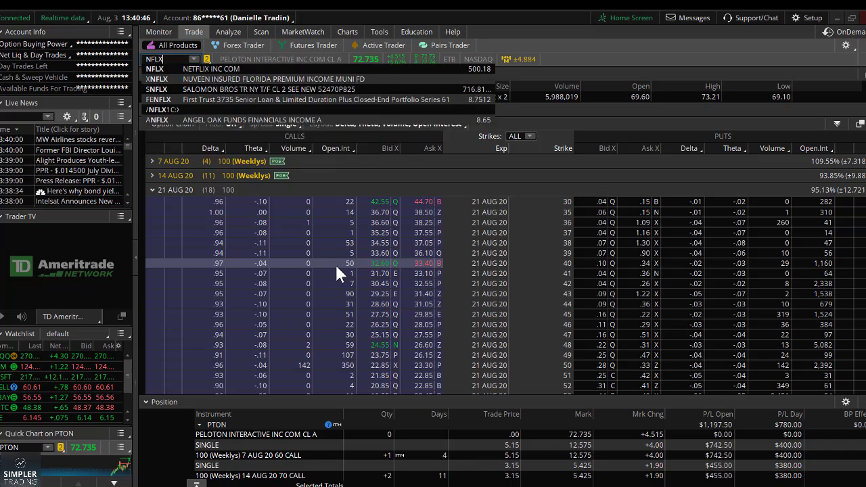
pyautogui.press('Return')
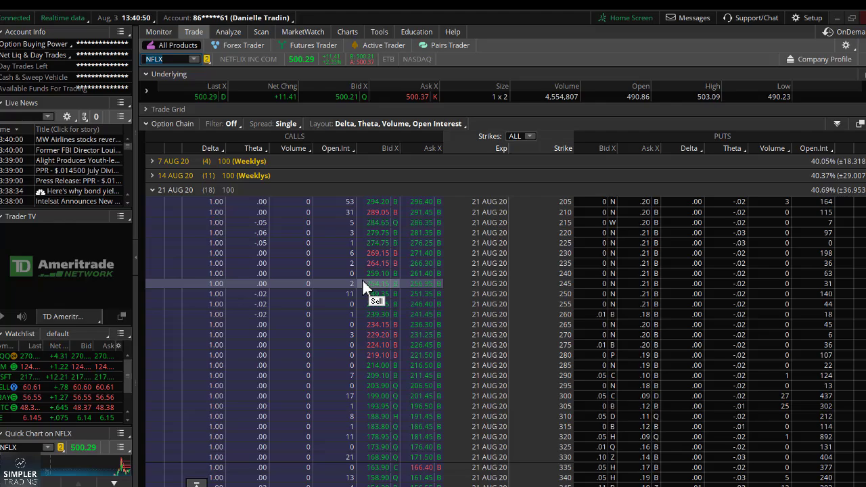
# - Start a buy butterfly order from the 21 AUG 20 550 call in the NFLX option chain
pyautogui.scroll(-1, 362, 278)
pyautogui.scroll(-9, 355, 271)
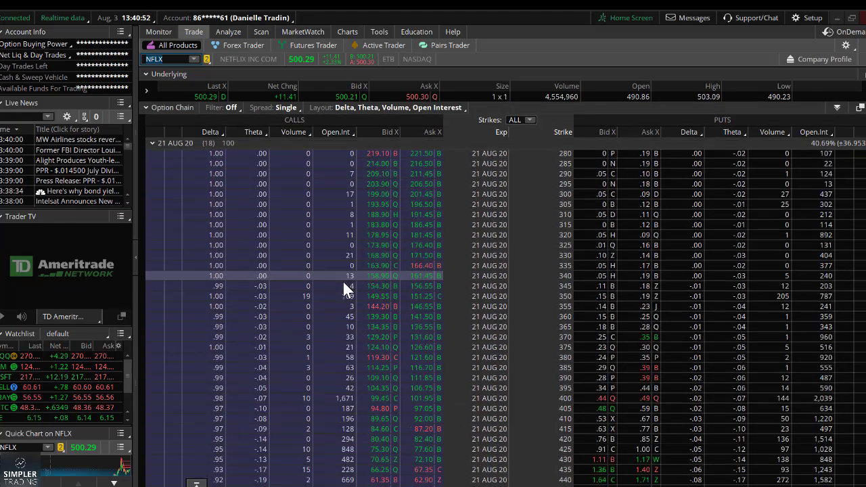
pyautogui.scroll(-10, 338, 287)
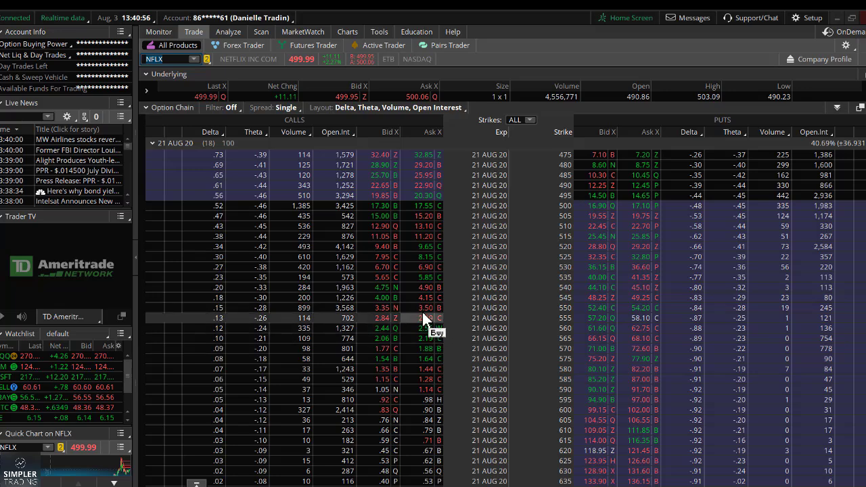
pyautogui.click(422, 310)
pyautogui.moveTo(532, 325)
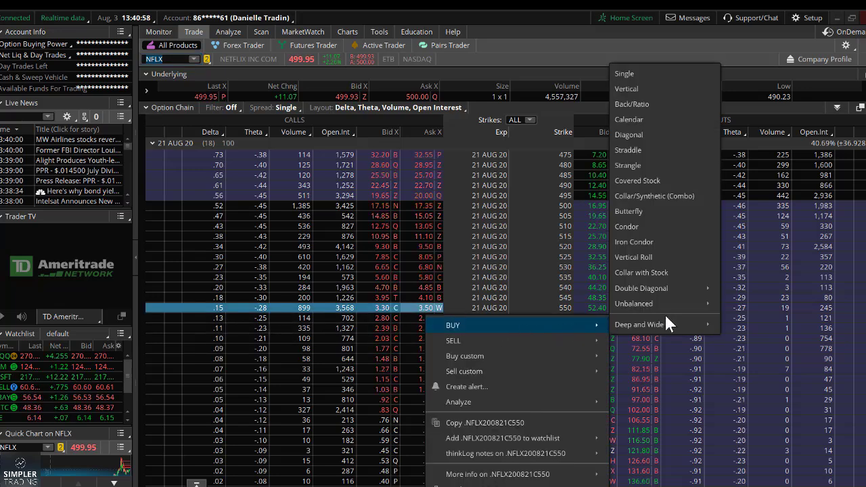
pyautogui.click(642, 211)
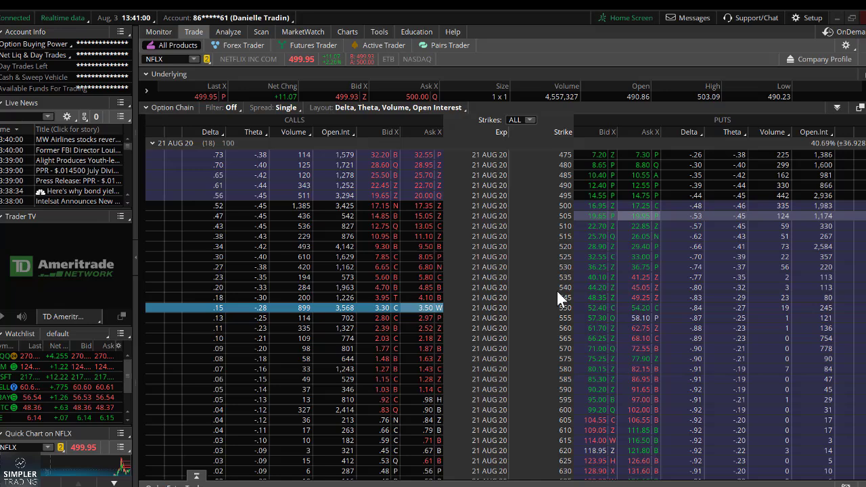
# - Set the butterfly order's lower strike to 525 and its upper strike to 575
pyautogui.click(468, 333)
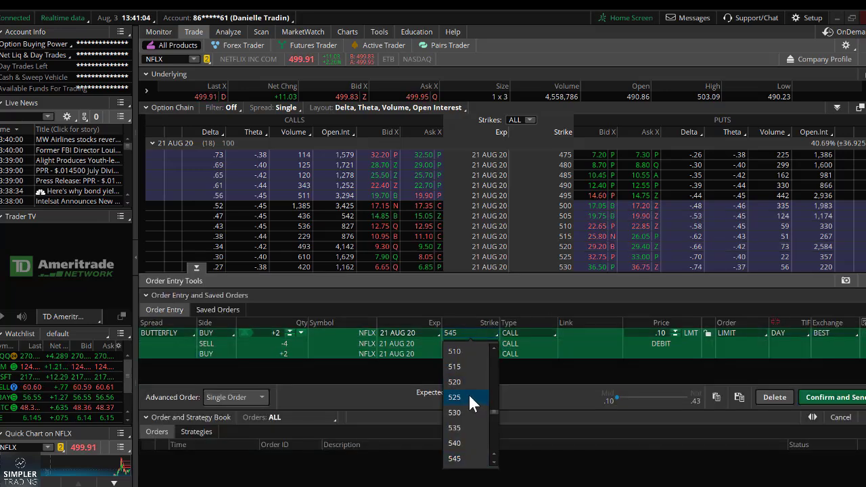
pyautogui.click(469, 398)
pyautogui.click(460, 355)
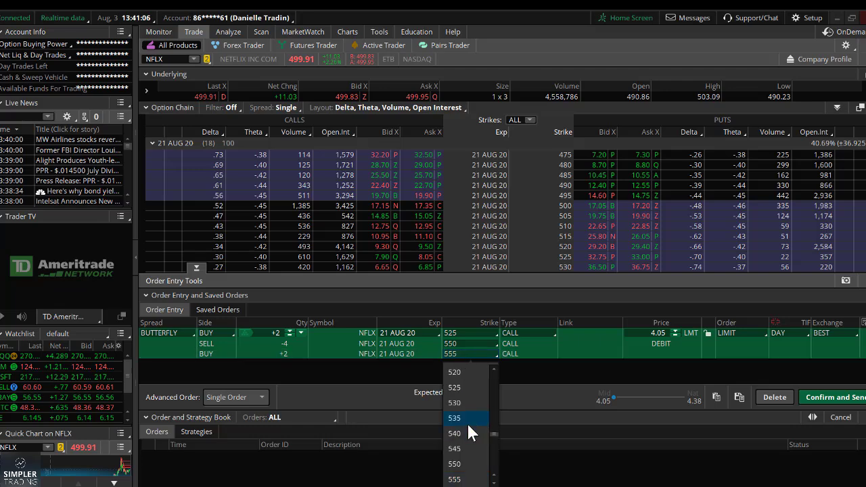
pyautogui.scroll(-2, 467, 429)
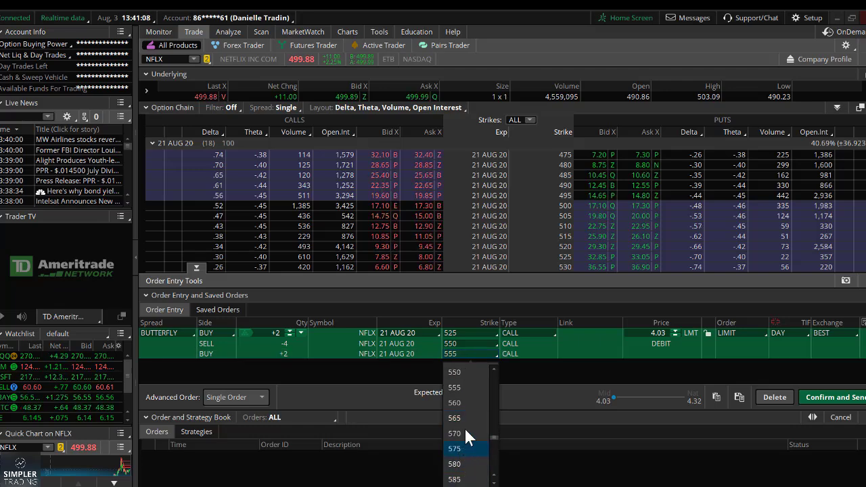
pyautogui.click(465, 448)
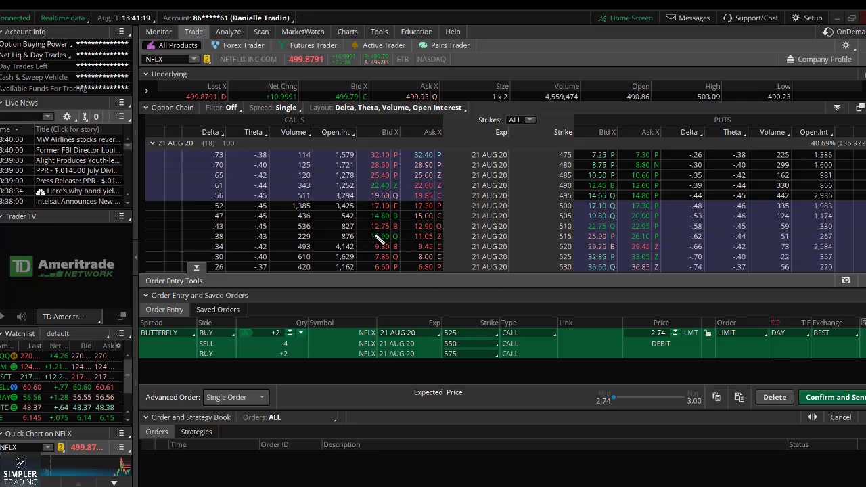
# - Handwrite "+1 525" over the option chain with an arrow rising diagonally from the strike
pyautogui.moveTo(381, 232)
pyautogui.mouseDown()
pyautogui.moveTo(391, 266)
pyautogui.moveTo(375, 278)
pyautogui.mouseUp()
pyautogui.moveTo(401, 242); pyautogui.dragTo(433, 278)
pyautogui.moveTo(457, 230); pyautogui.dragTo(448, 278)
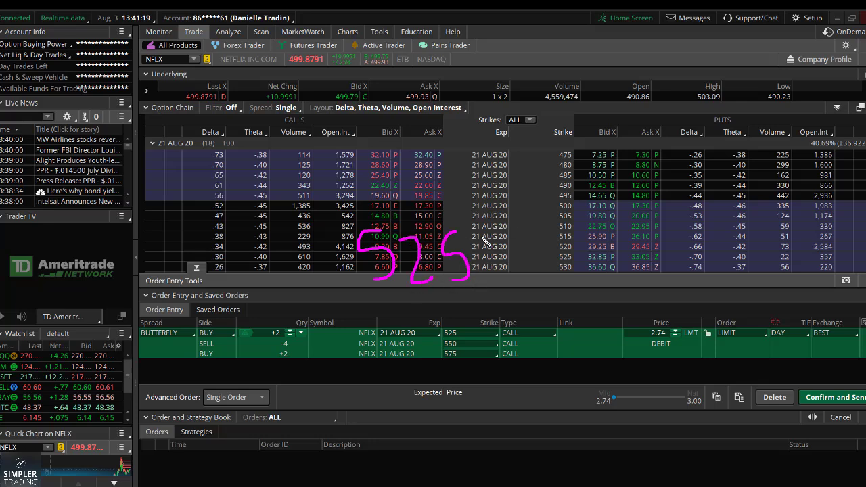
pyautogui.moveTo(468, 234)
pyautogui.mouseDown()
pyautogui.moveTo(526, 163)
pyautogui.moveTo(536, 192)
pyautogui.mouseUp()
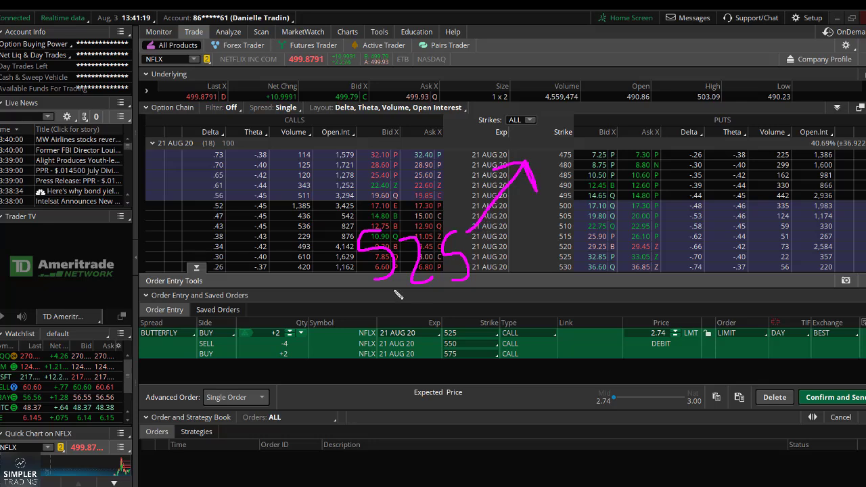
pyautogui.moveTo(259, 241)
pyautogui.mouseDown()
pyautogui.moveTo(261, 271)
pyautogui.moveTo(269, 256)
pyautogui.moveTo(292, 276)
pyautogui.mouseUp()
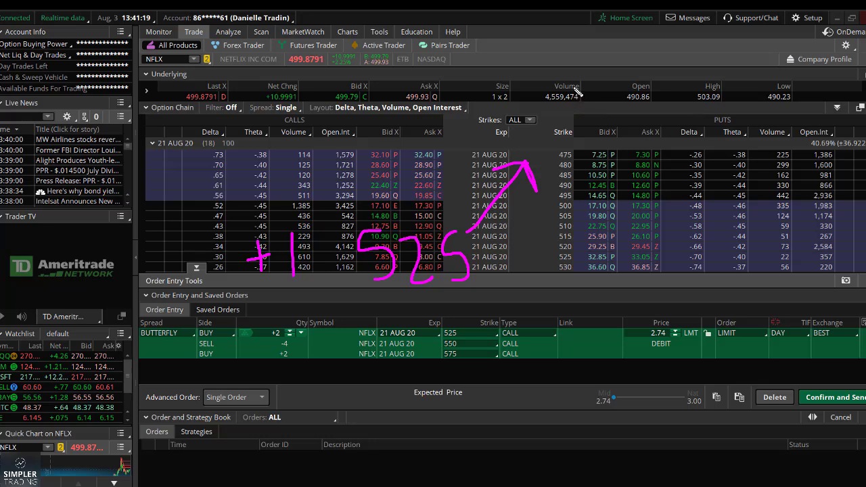
# - Handwrite "-4 550" above the arrow, change the "+1" to "+2" and add a dollar sign after 525
pyautogui.moveTo(594, 64)
pyautogui.mouseDown()
pyautogui.moveTo(614, 90)
pyautogui.moveTo(615, 121)
pyautogui.mouseUp()
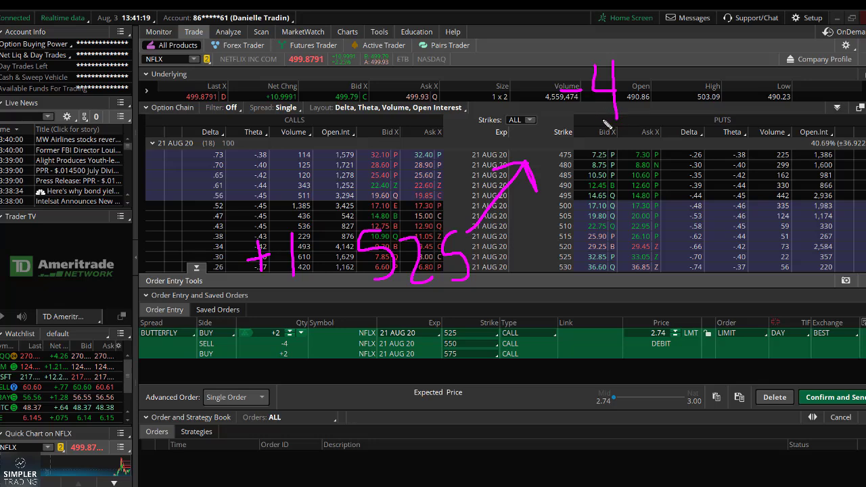
pyautogui.moveTo(691, 90)
pyautogui.mouseDown()
pyautogui.moveTo(701, 98)
pyautogui.moveTo(728, 76)
pyautogui.moveTo(724, 97)
pyautogui.moveTo(752, 69)
pyautogui.mouseUp()
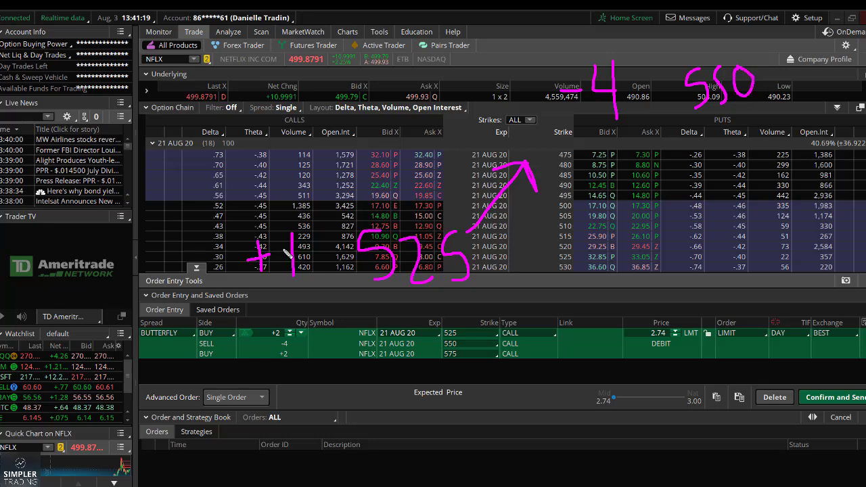
pyautogui.moveTo(291, 236)
pyautogui.mouseDown()
pyautogui.moveTo(296, 280)
pyautogui.moveTo(328, 279)
pyautogui.mouseUp()
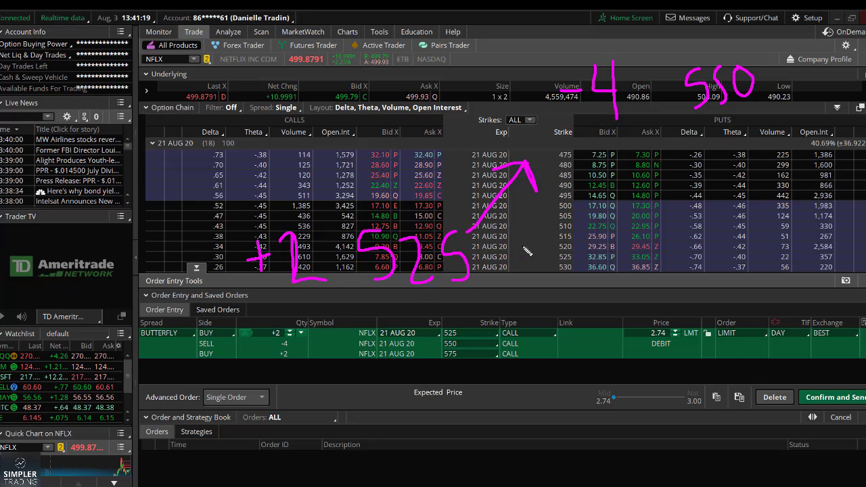
pyautogui.moveTo(525, 250)
pyautogui.mouseDown()
pyautogui.moveTo(511, 244)
pyautogui.moveTo(521, 278)
pyautogui.moveTo(532, 268)
pyautogui.moveTo(531, 279)
pyautogui.mouseUp()
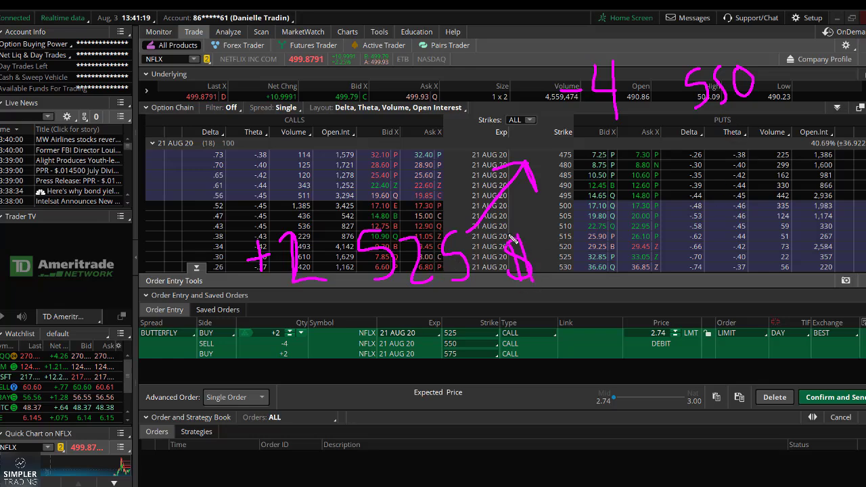
# - Underline the sell leg's -4 quantity and 550 strike, and draw an arrow from the handwritten 550 down to a dollar sign
pyautogui.moveTo(276, 349); pyautogui.dragTo(295, 348)
pyautogui.moveTo(433, 351); pyautogui.dragTo(464, 350)
pyautogui.moveTo(722, 111)
pyautogui.mouseDown()
pyautogui.moveTo(778, 113)
pyautogui.moveTo(793, 161)
pyautogui.mouseUp()
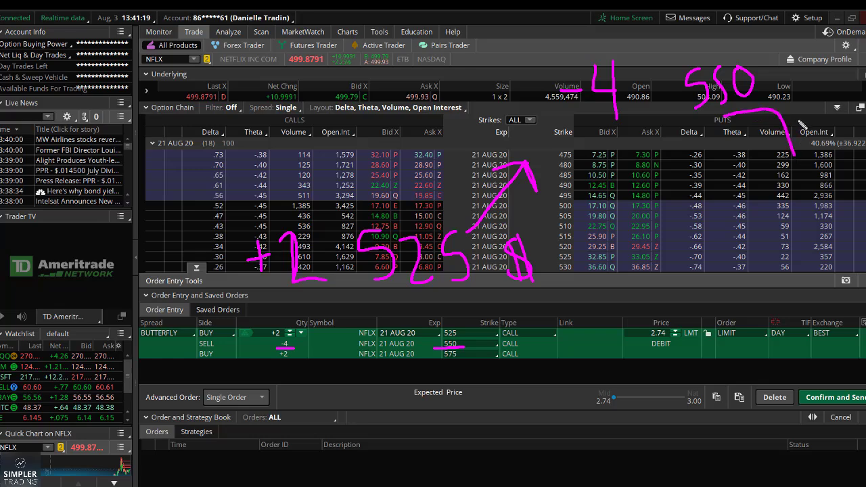
pyautogui.moveTo(803, 120)
pyautogui.mouseDown()
pyautogui.moveTo(794, 162)
pyautogui.moveTo(811, 190)
pyautogui.moveTo(808, 203)
pyautogui.moveTo(802, 165)
pyautogui.moveTo(814, 161)
pyautogui.mouseUp()
pyautogui.moveTo(810, 203); pyautogui.dragTo(808, 171)
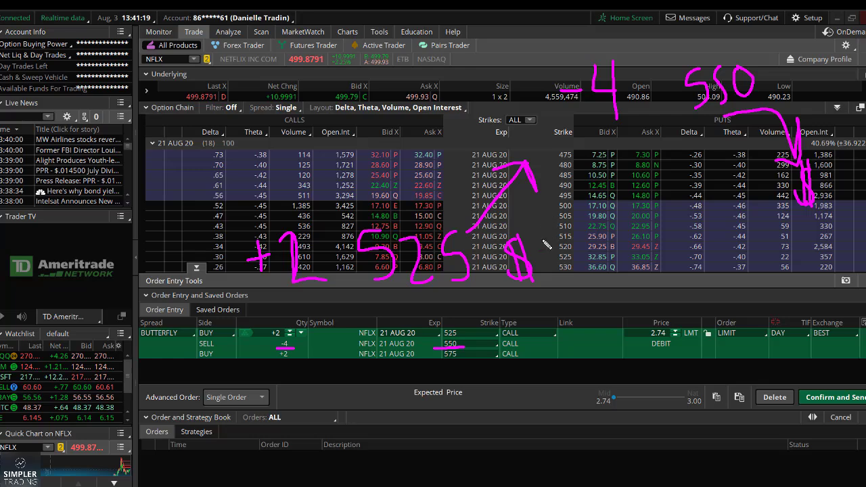
# - Draw a wavy price path rising from 525, circle the handwritten "-4 550" and underline "+2 525"
pyautogui.moveTo(544, 240)
pyautogui.mouseDown()
pyautogui.moveTo(545, 203)
pyautogui.moveTo(568, 208)
pyautogui.moveTo(565, 215)
pyautogui.moveTo(590, 182)
pyautogui.moveTo(615, 210)
pyautogui.moveTo(648, 165)
pyautogui.moveTo(680, 172)
pyautogui.mouseUp()
pyautogui.moveTo(606, 126)
pyautogui.mouseDown()
pyautogui.moveTo(756, 109)
pyautogui.moveTo(700, 42)
pyautogui.moveTo(557, 99)
pyautogui.moveTo(629, 123)
pyautogui.mouseUp()
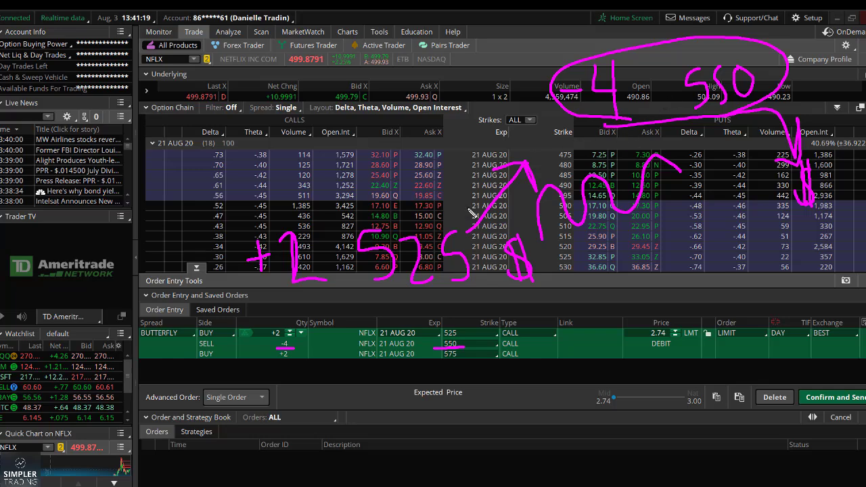
pyautogui.moveTo(323, 304); pyautogui.dragTo(502, 291)
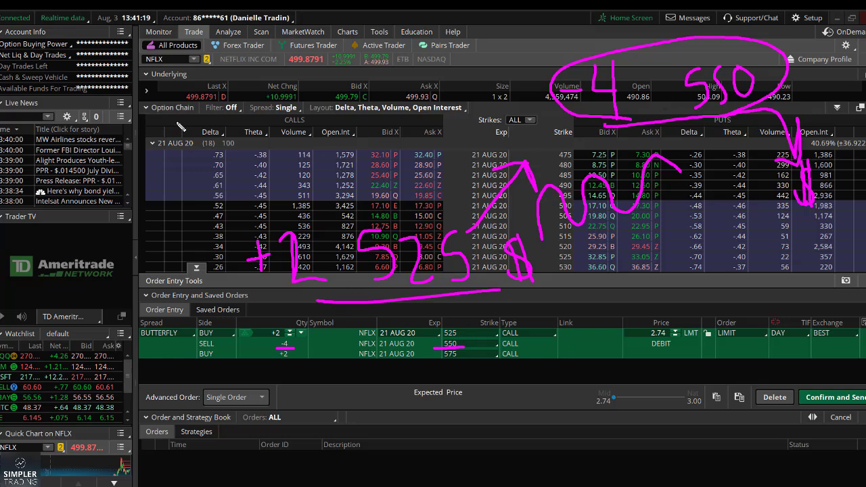
# - Circle NFLX's last price and sketch a long rising price path across the order entry area
pyautogui.moveTo(257, 100); pyautogui.dragTo(234, 80)
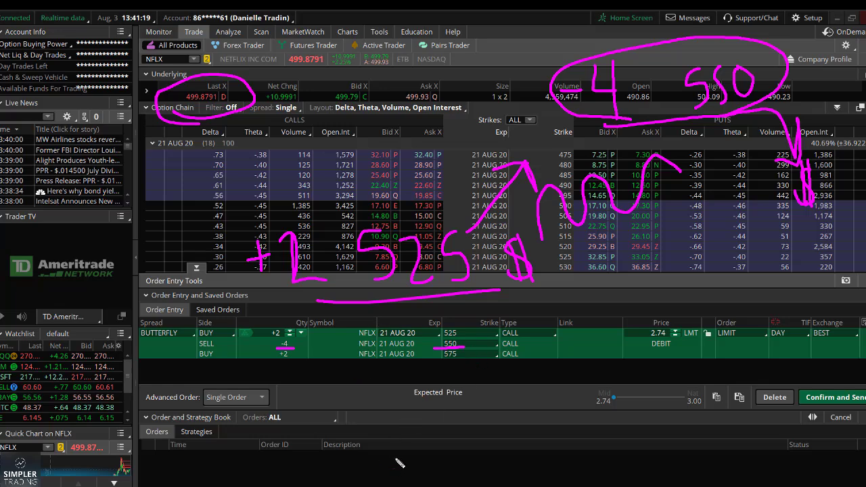
pyautogui.moveTo(398, 464)
pyautogui.mouseDown()
pyautogui.moveTo(509, 361)
pyautogui.moveTo(581, 363)
pyautogui.moveTo(687, 348)
pyautogui.moveTo(709, 336)
pyautogui.mouseUp()
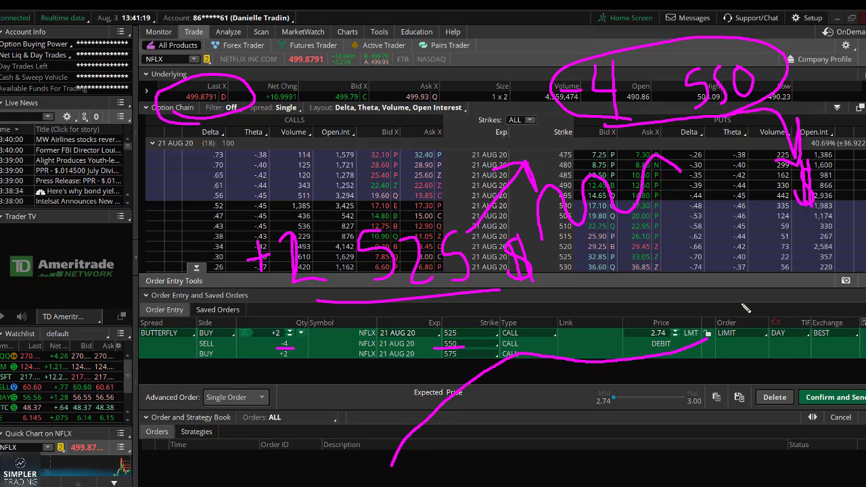
pyautogui.moveTo(745, 308)
pyautogui.mouseDown()
pyautogui.moveTo(772, 257)
pyautogui.moveTo(806, 226)
pyautogui.moveTo(837, 217)
pyautogui.mouseUp()
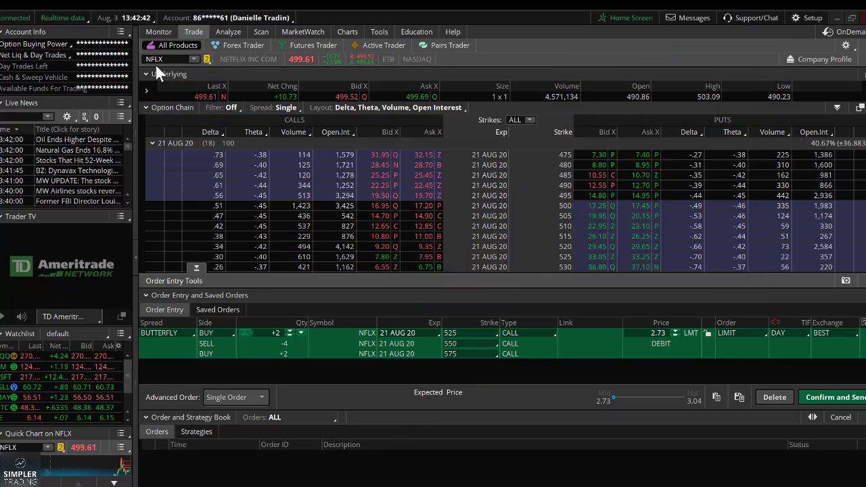
# - Return to the open positions and draw a box around the 200 call leg of the MSFT butterfly
pyautogui.click(157, 34)
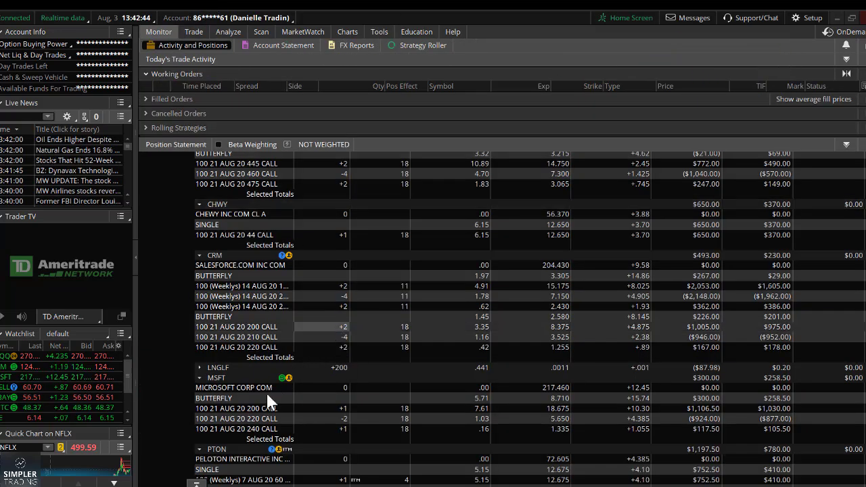
pyautogui.click(291, 423)
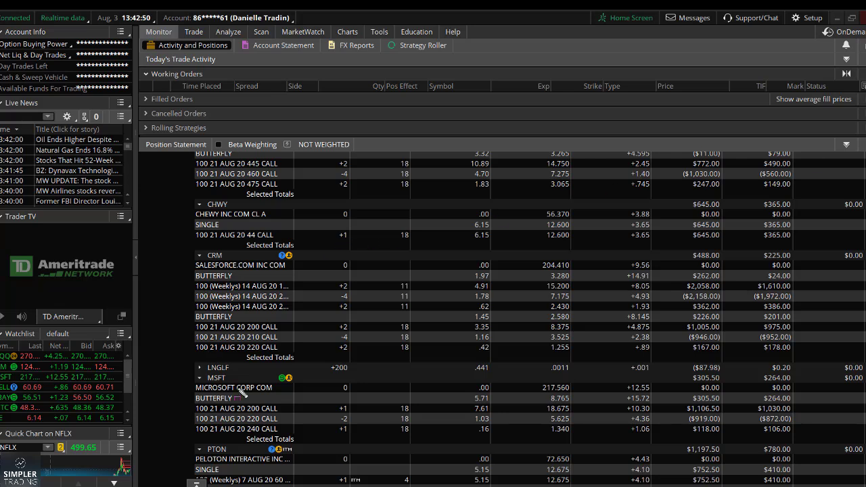
pyautogui.moveTo(188, 399)
pyautogui.mouseDown()
pyautogui.moveTo(292, 405)
pyautogui.moveTo(296, 412)
pyautogui.mouseUp()
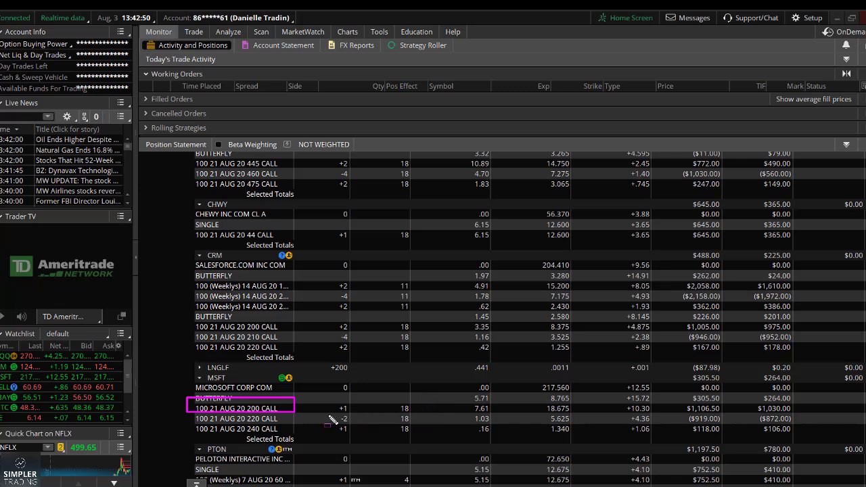
pyautogui.click(531, 381)
pyautogui.moveTo(580, 401); pyautogui.dragTo(589, 399)
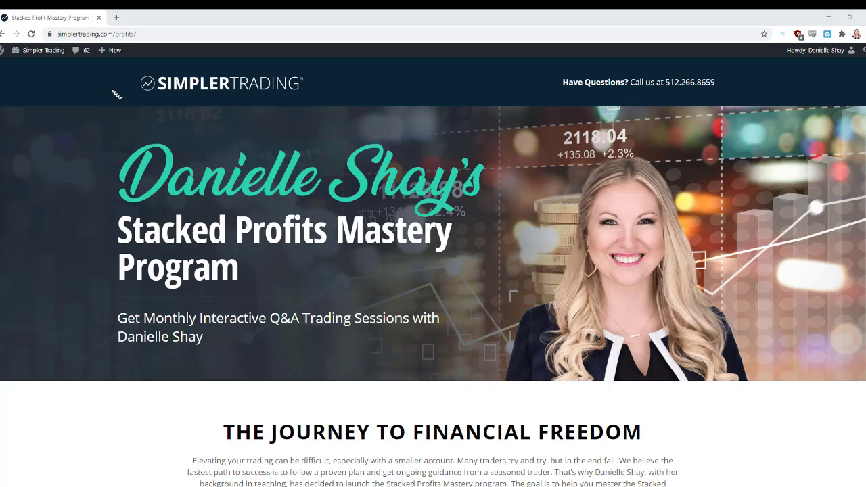
# - Handwrite "/profits" across the header of the Simpler Trading Stacked Profits Mastery web page and underline it
pyautogui.moveTo(116, 71); pyautogui.dragTo(75, 179)
pyautogui.moveTo(122, 161)
pyautogui.mouseDown()
pyautogui.moveTo(119, 112)
pyautogui.moveTo(121, 139)
pyautogui.moveTo(216, 103)
pyautogui.mouseUp()
pyautogui.moveTo(252, 64)
pyautogui.mouseDown()
pyautogui.moveTo(241, 125)
pyautogui.moveTo(271, 95)
pyautogui.mouseUp()
pyautogui.moveTo(280, 88); pyautogui.dragTo(283, 112)
pyautogui.moveTo(292, 63)
pyautogui.mouseDown()
pyautogui.moveTo(299, 119)
pyautogui.moveTo(322, 84)
pyautogui.mouseUp()
pyautogui.moveTo(349, 71); pyautogui.dragTo(323, 113)
pyautogui.moveTo(399, 105); pyautogui.dragTo(163, 179)
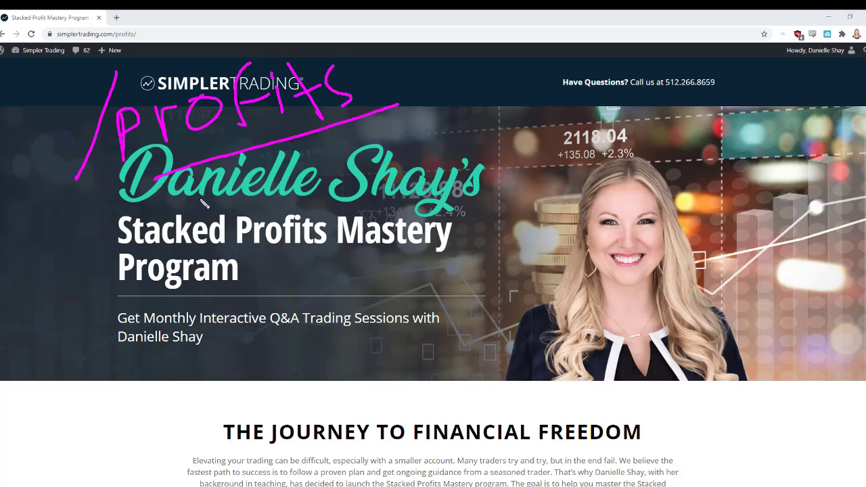